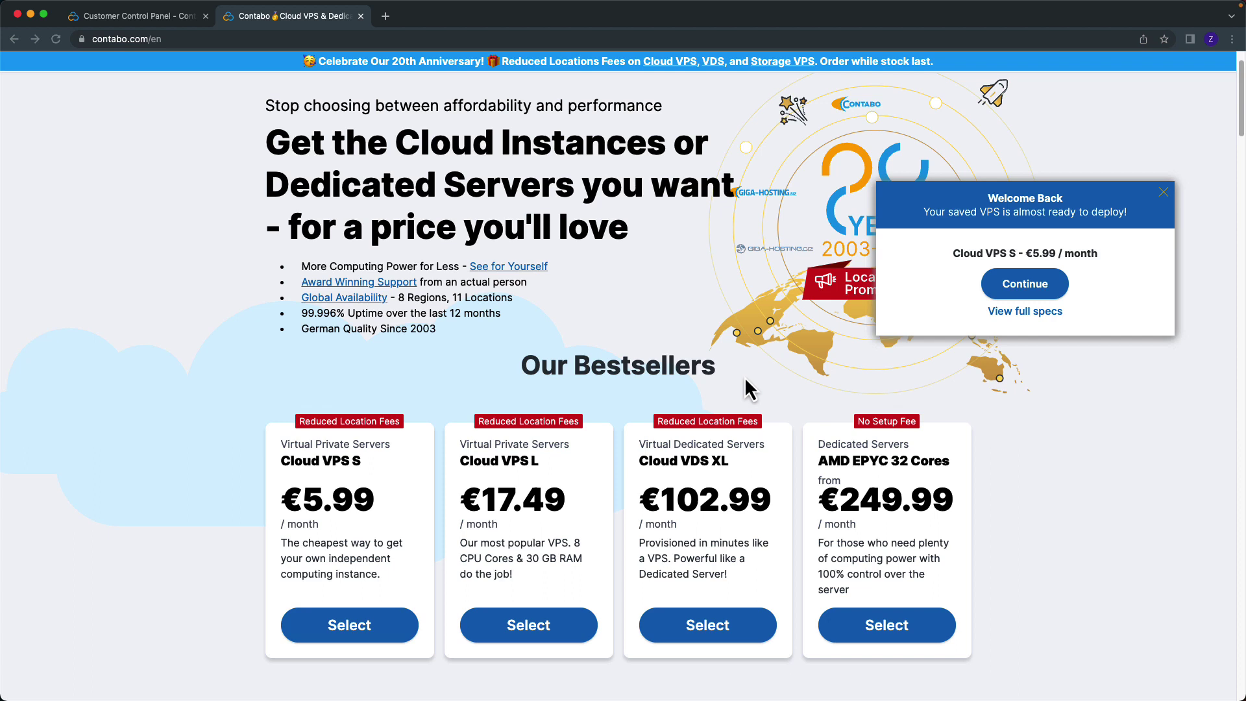
Go to the Cloud VPS plans page from Contabo's VPS menu.
{"action": "scroll", "coordinate": [374, 362], "scroll_direction": "up", "scroll_amount": 2}
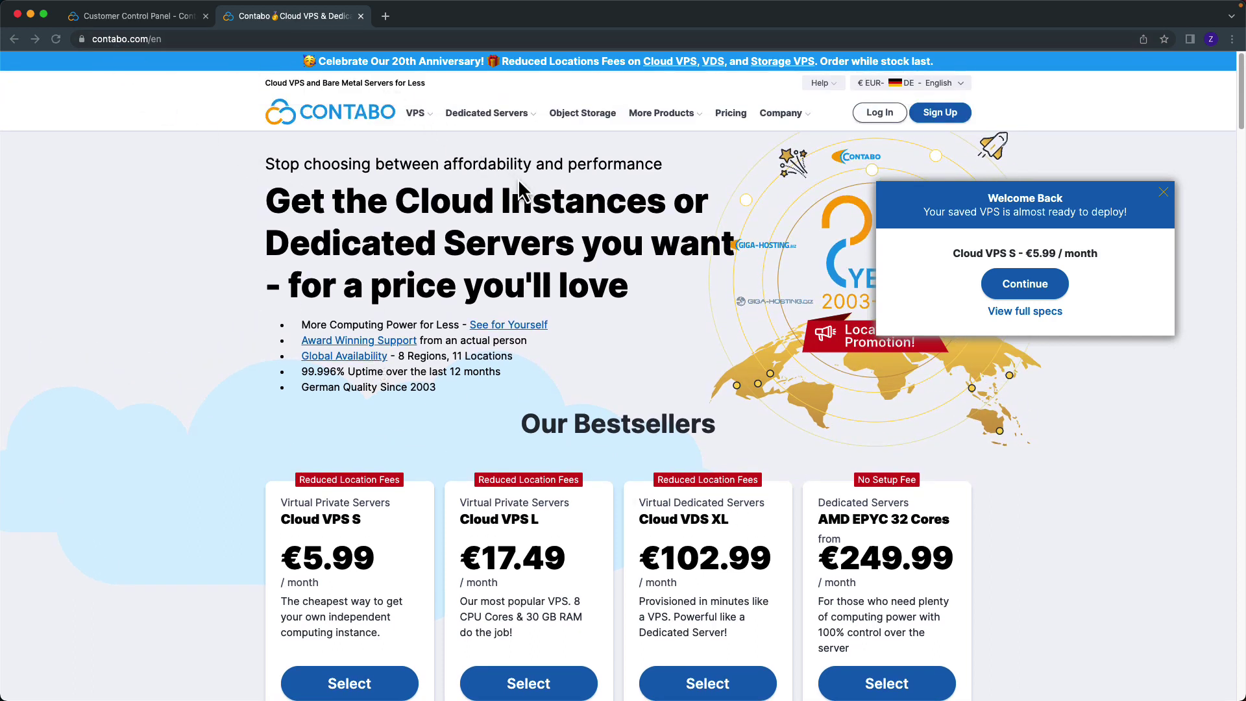
{"action": "mouse_move", "coordinate": [422, 115]}
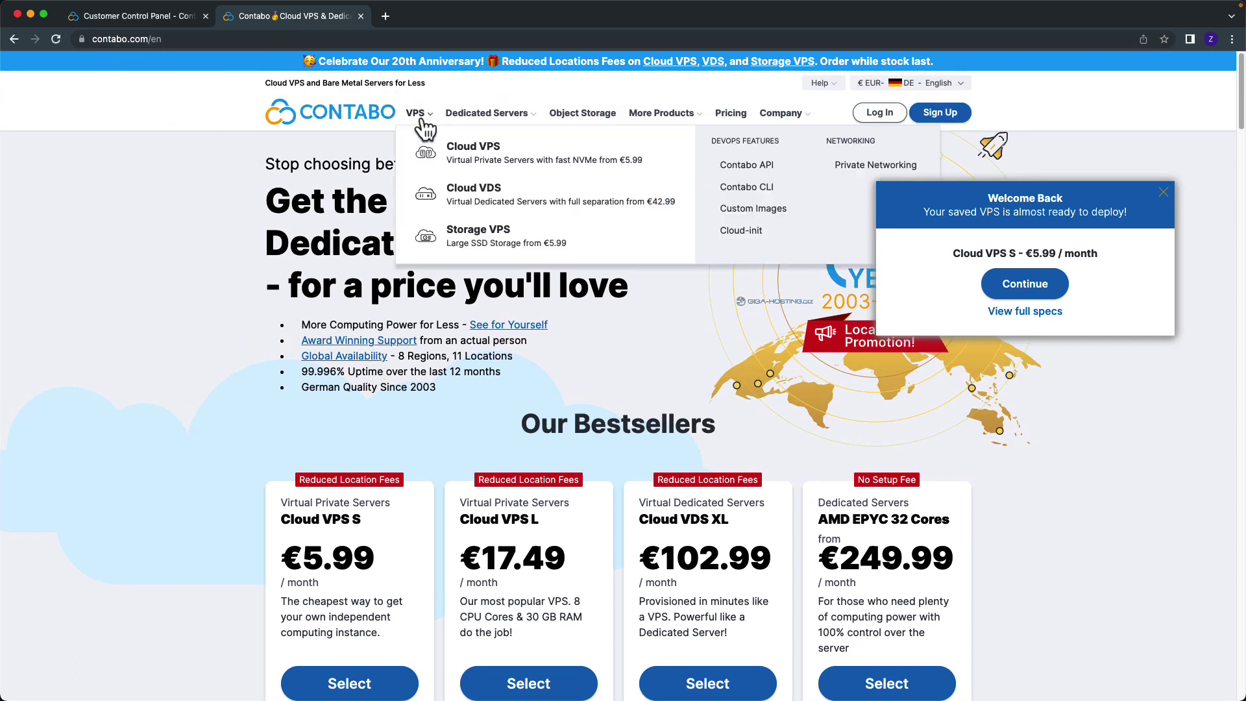
{"action": "left_click", "coordinate": [481, 149]}
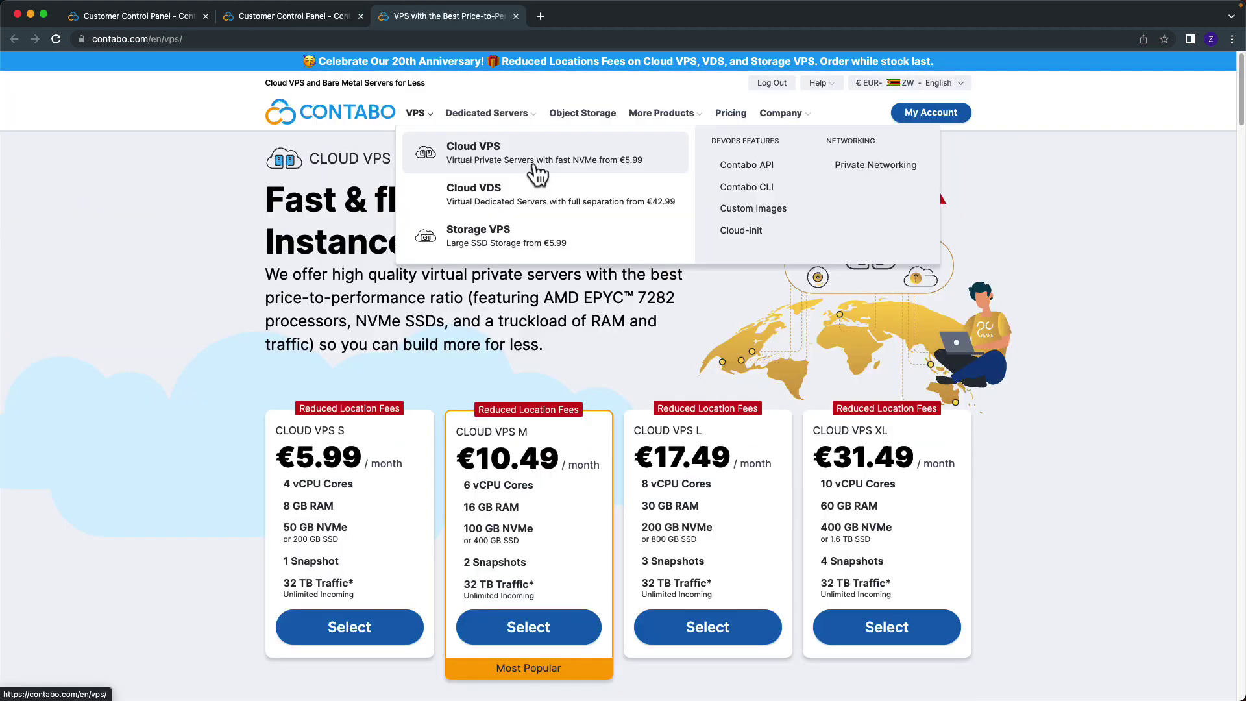
{"action": "left_click", "coordinate": [538, 171]}
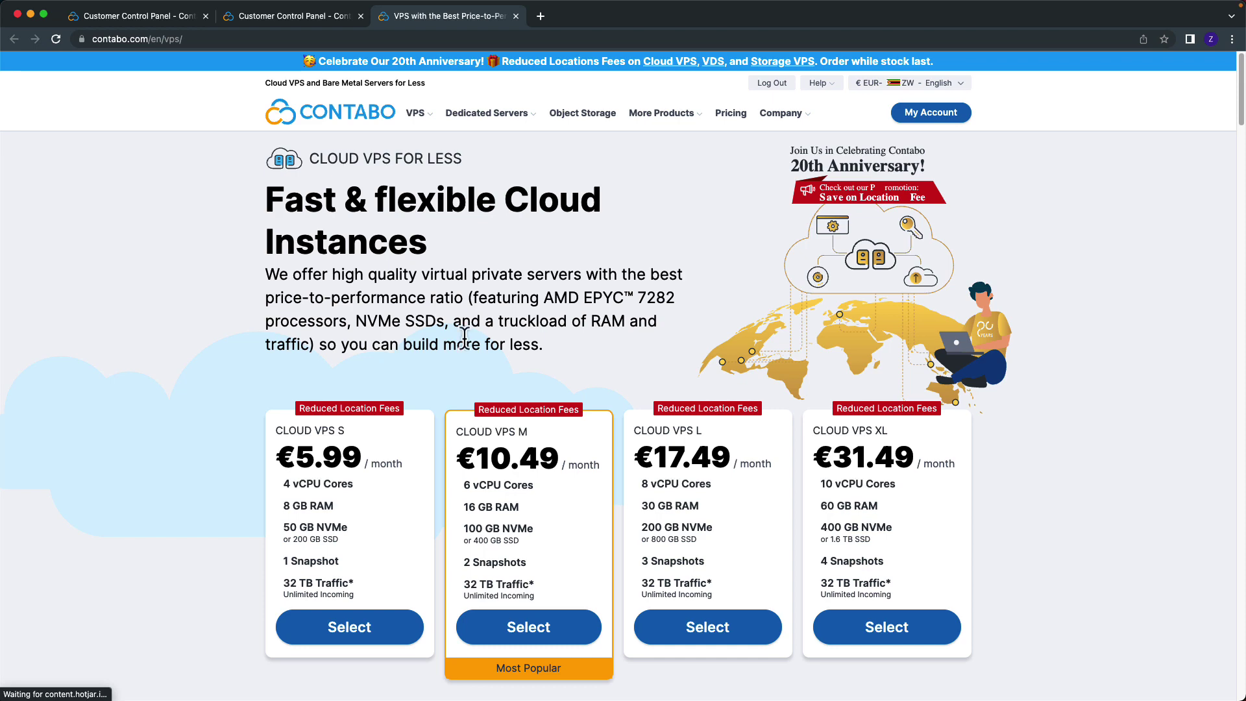
Select Cloud VPS S and review its defaults: 1 month, Germany, 200 GB SSD, Ubuntu 22.04.
{"action": "left_click", "coordinate": [367, 649]}
{"action": "scroll", "coordinate": [567, 425], "scroll_direction": "down", "scroll_amount": 2}
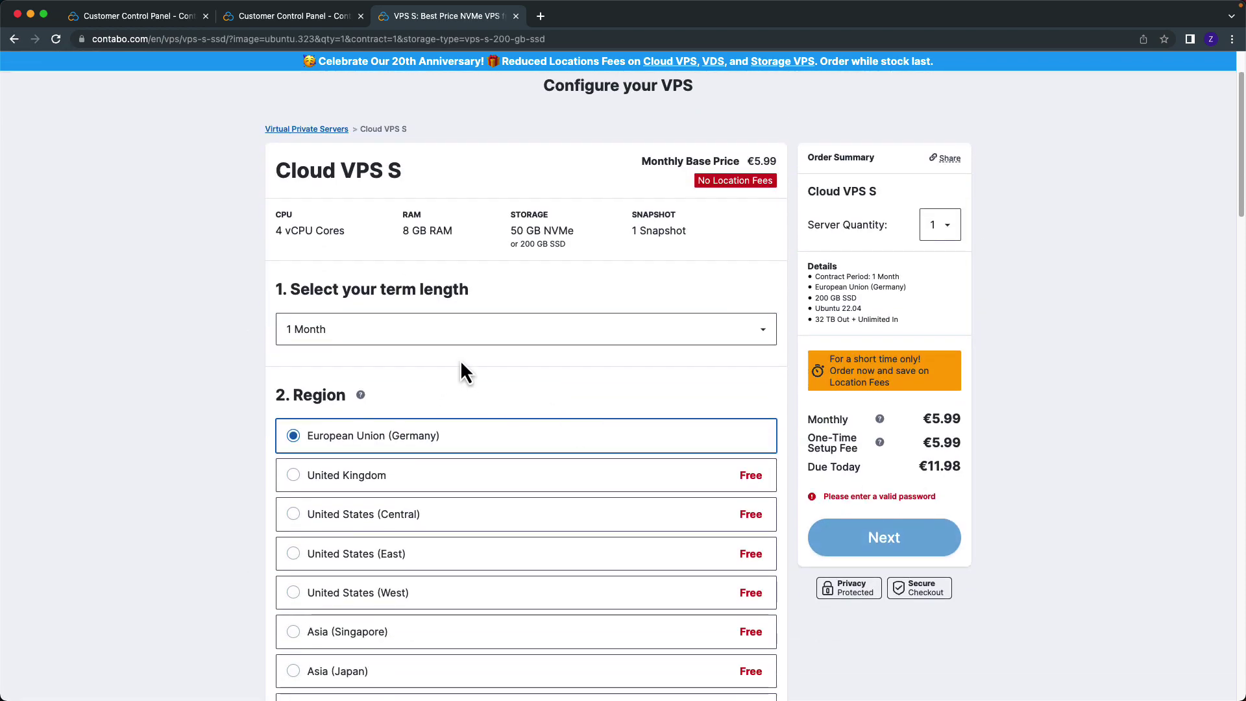
{"action": "scroll", "coordinate": [461, 366], "scroll_direction": "down", "scroll_amount": 4}
{"action": "scroll", "coordinate": [484, 240], "scroll_direction": "down", "scroll_amount": 9}
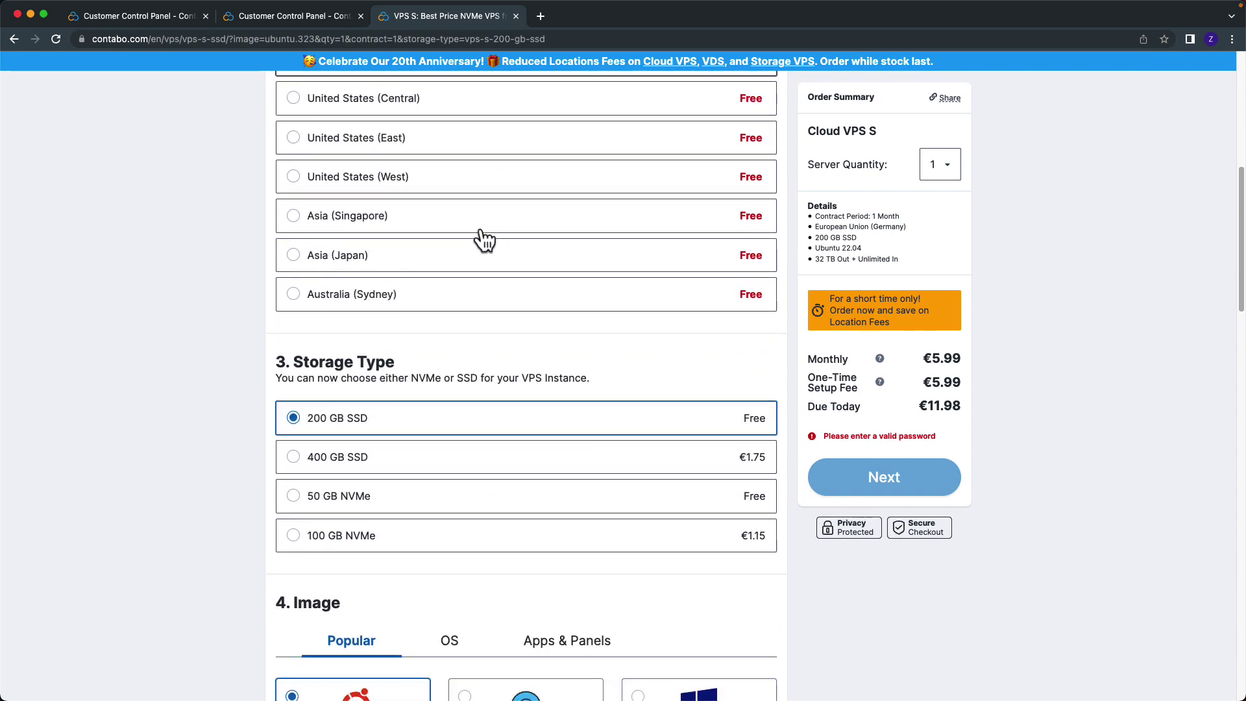
{"action": "scroll", "coordinate": [451, 267], "scroll_direction": "up", "scroll_amount": 2}
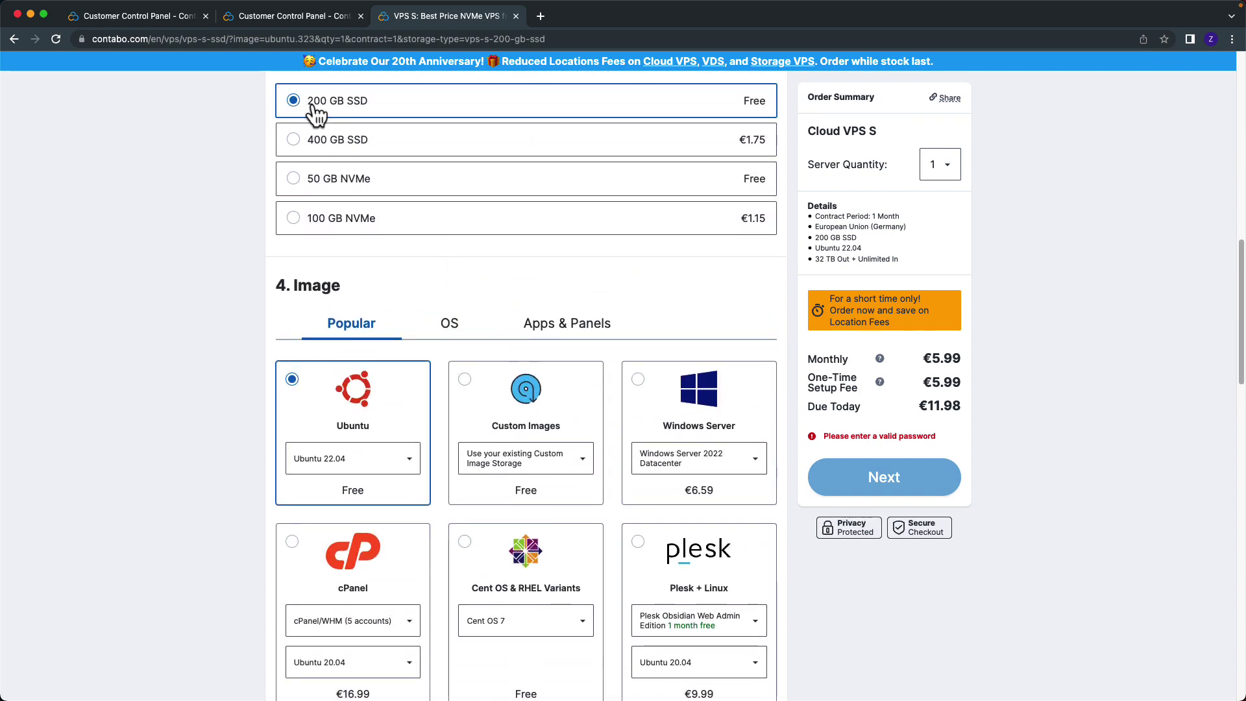
{"action": "scroll", "coordinate": [390, 458], "scroll_direction": "down", "scroll_amount": 8}
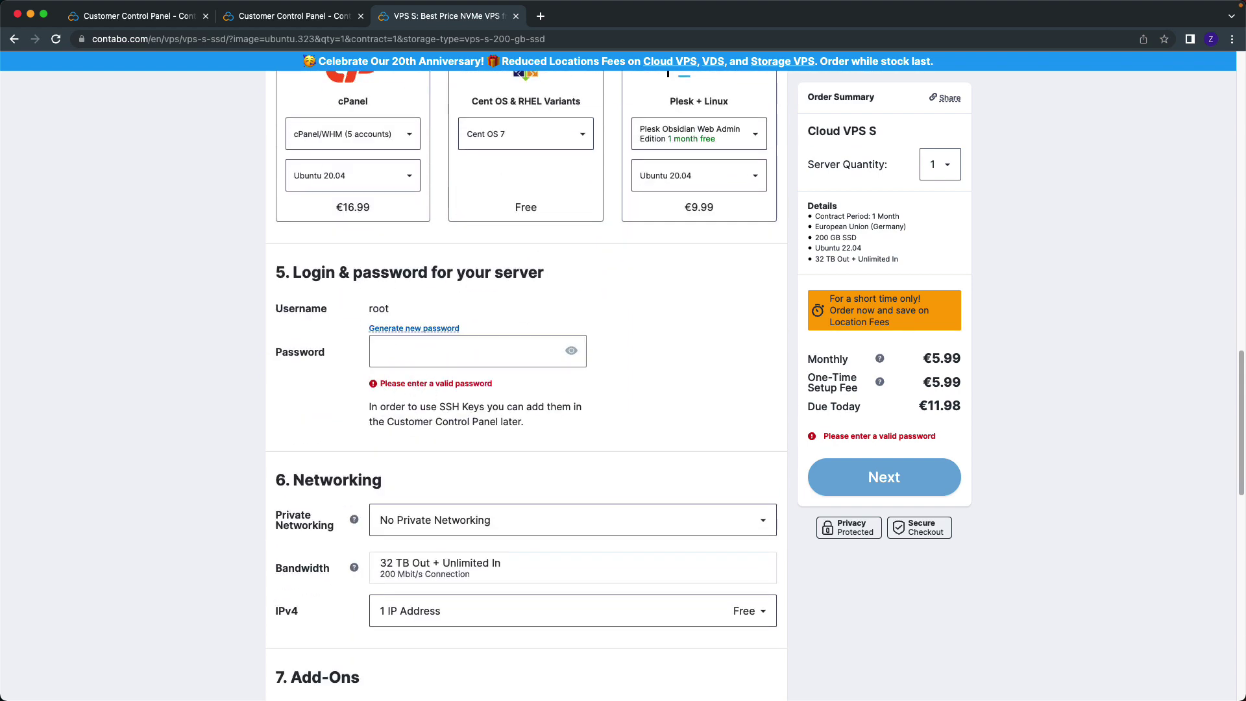
Paste a root password from another app into the Cloud VPS S order's Password field.
{"action": "left_click", "coordinate": [464, 350]}
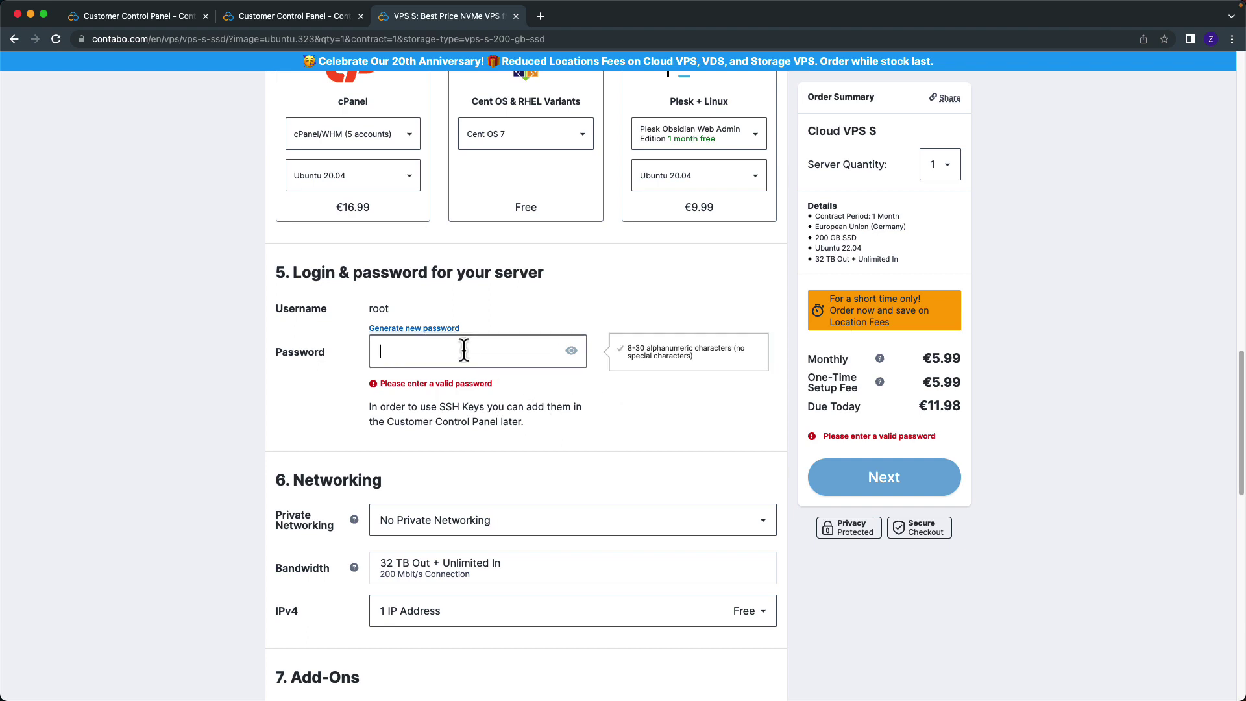
{"action": "key", "text": "super+Tab"}
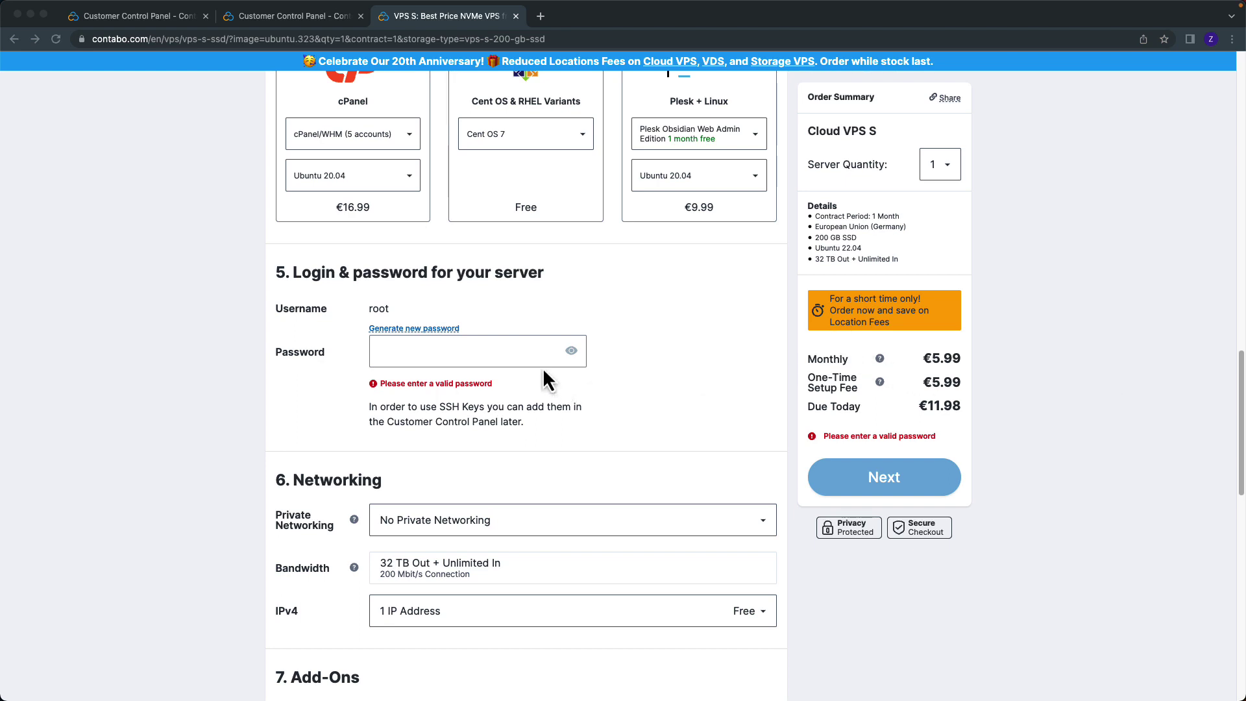
{"action": "left_click", "coordinate": [512, 354]}
{"action": "key", "text": "super+v"}
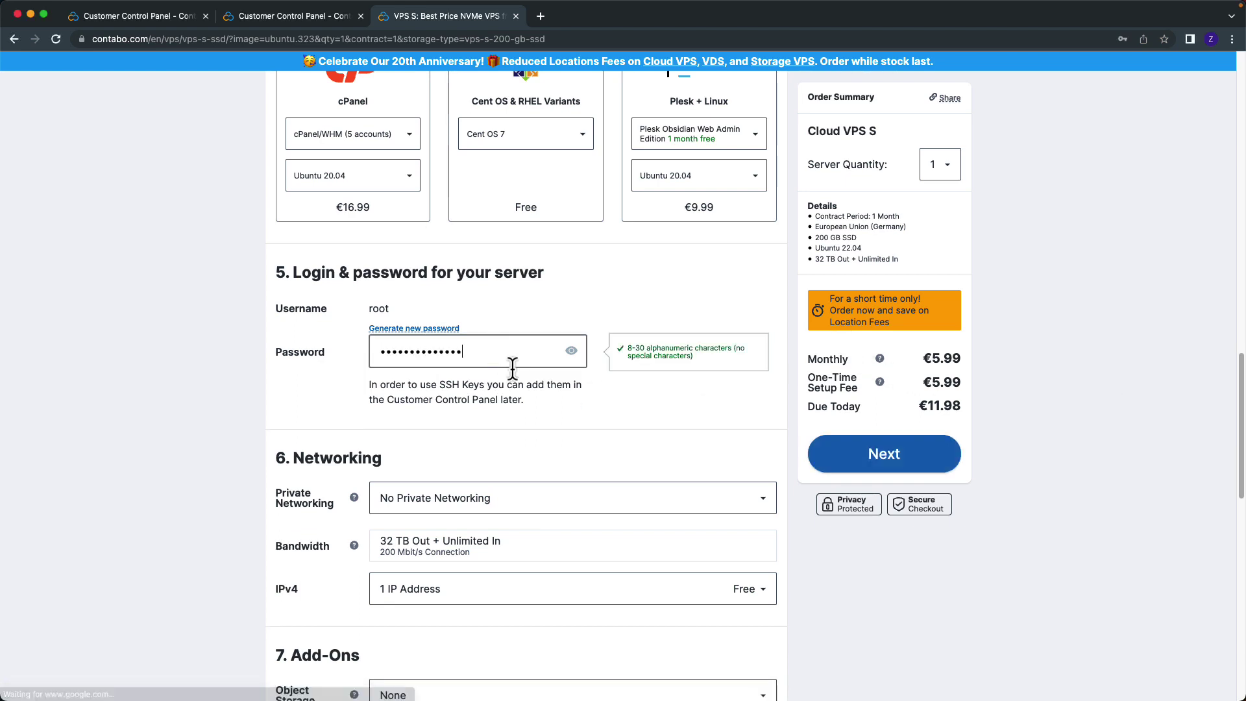
{"action": "scroll", "coordinate": [678, 427], "scroll_direction": "down", "scroll_amount": 1}
{"action": "scroll", "coordinate": [676, 435], "scroll_direction": "down", "scroll_amount": 6}
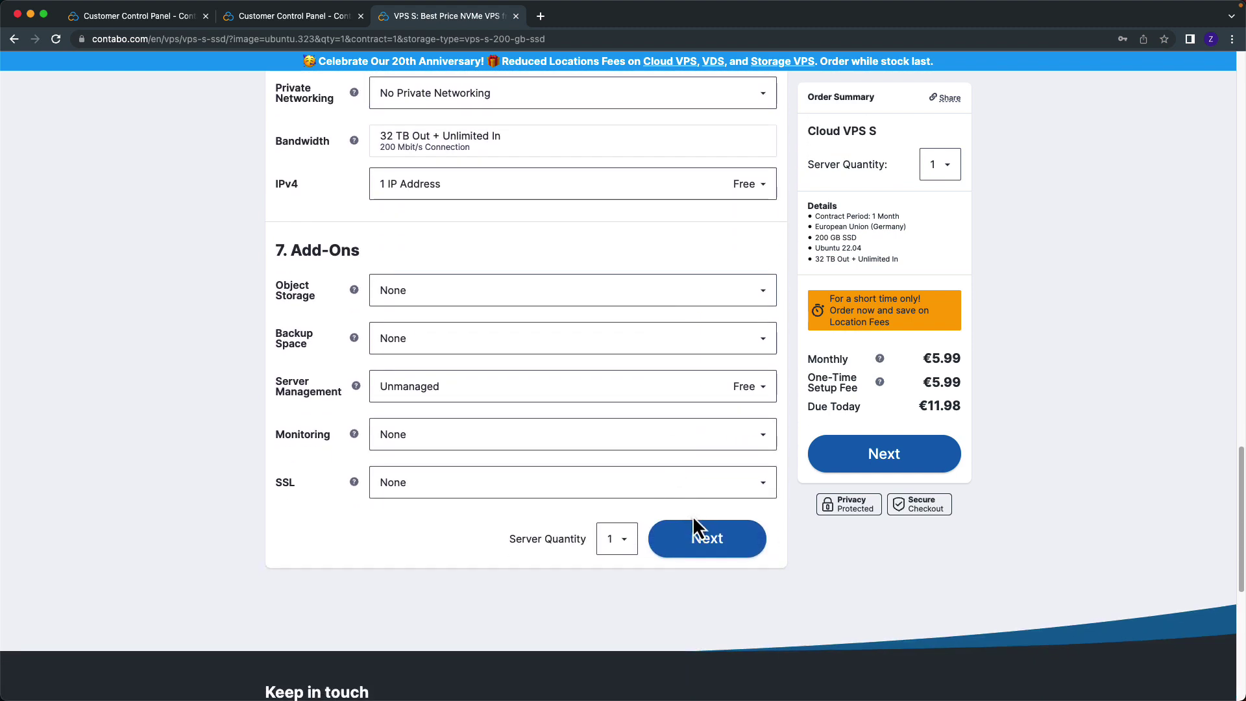
Review the €11.98 Cloud VPS S order and place it with Order & Pay.
{"action": "left_click", "coordinate": [693, 523]}
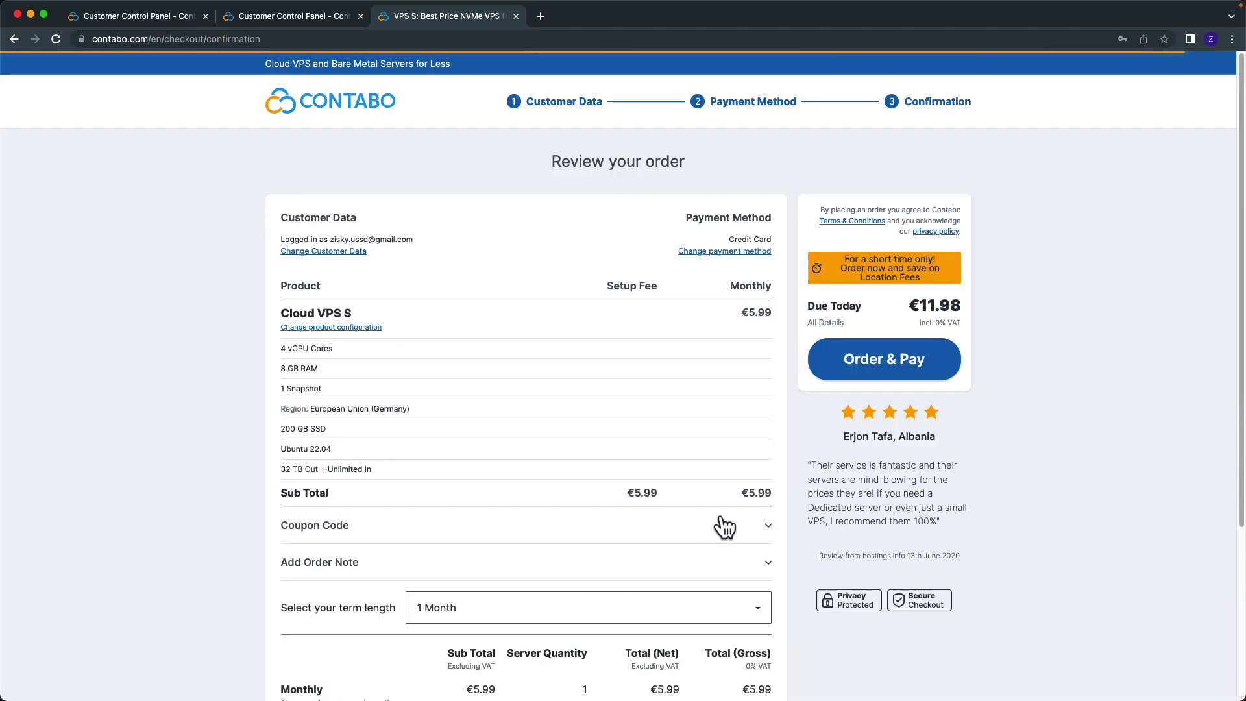
{"action": "scroll", "coordinate": [652, 428], "scroll_direction": "down", "scroll_amount": 4}
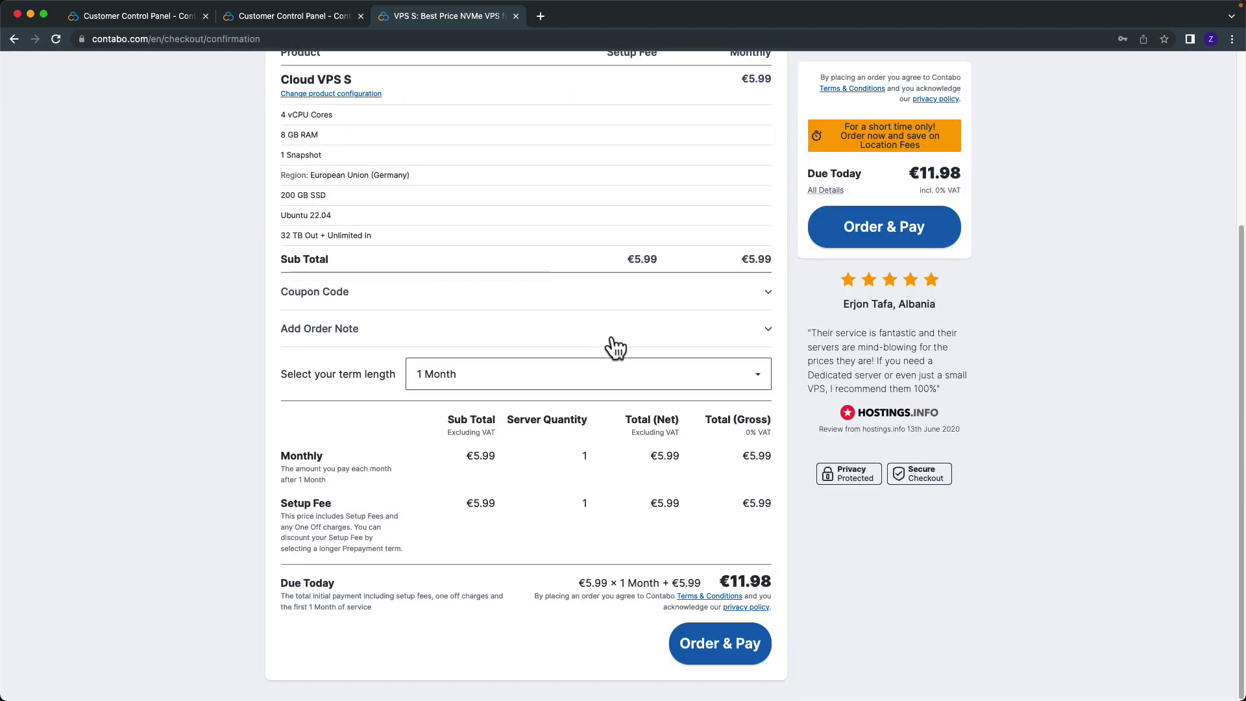
{"action": "scroll", "coordinate": [699, 462], "scroll_direction": "up", "scroll_amount": 4}
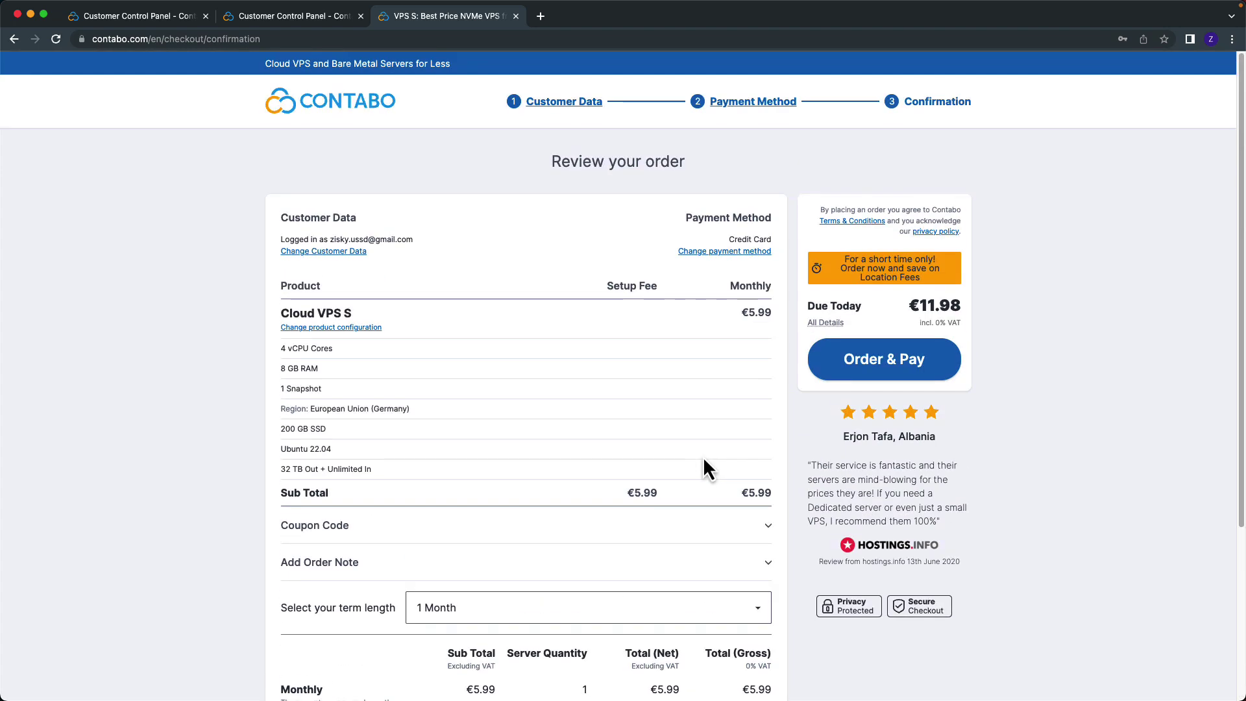
{"action": "scroll", "coordinate": [707, 458], "scroll_direction": "down", "scroll_amount": 3}
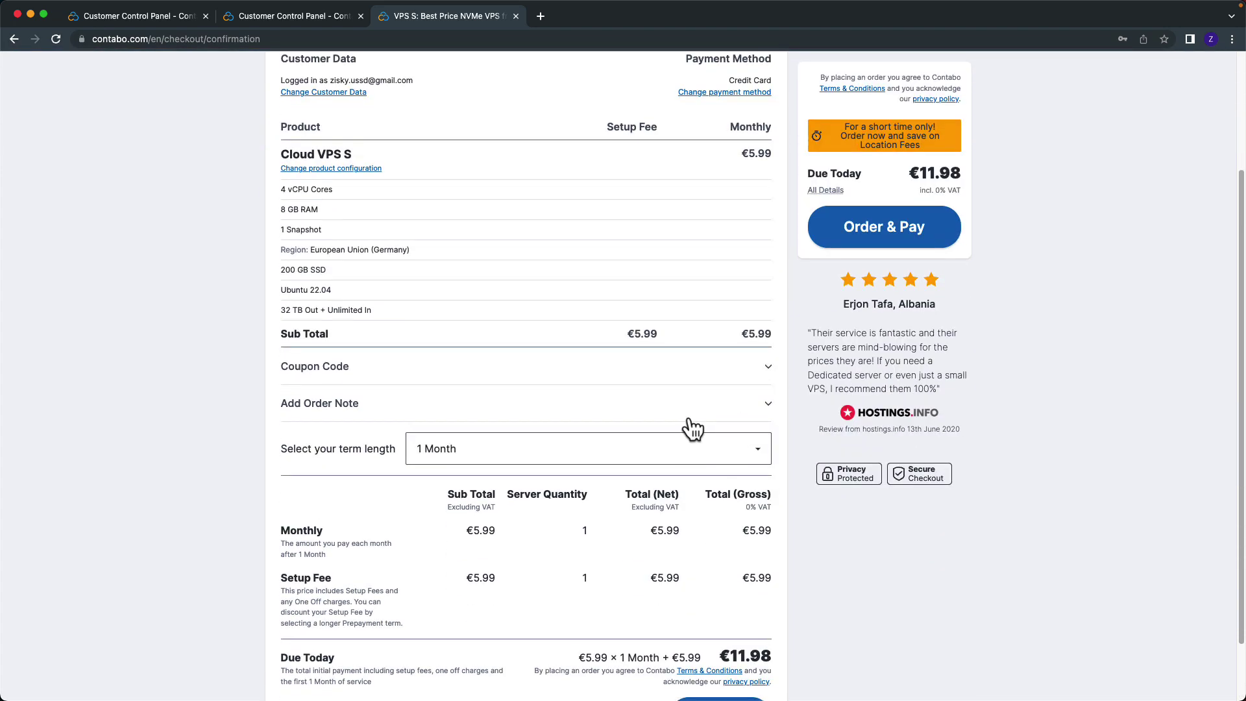
{"action": "scroll", "coordinate": [692, 429], "scroll_direction": "down", "scroll_amount": 1}
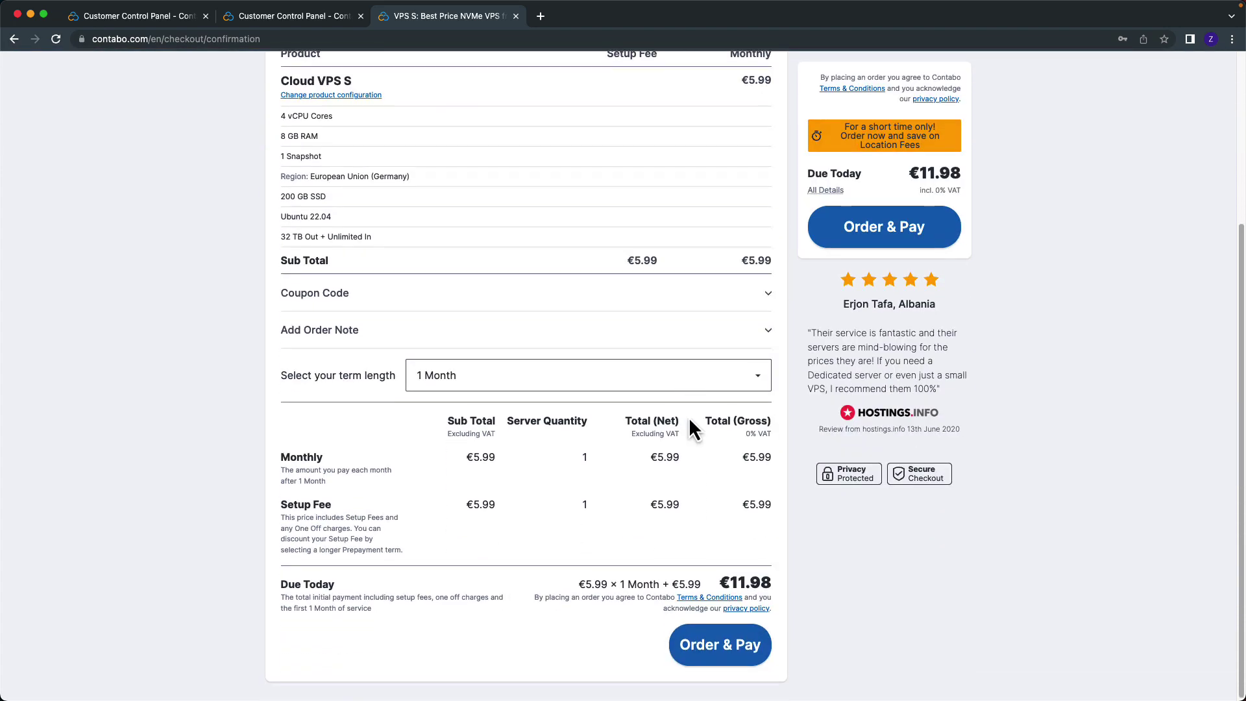
{"action": "left_click", "coordinate": [721, 646]}
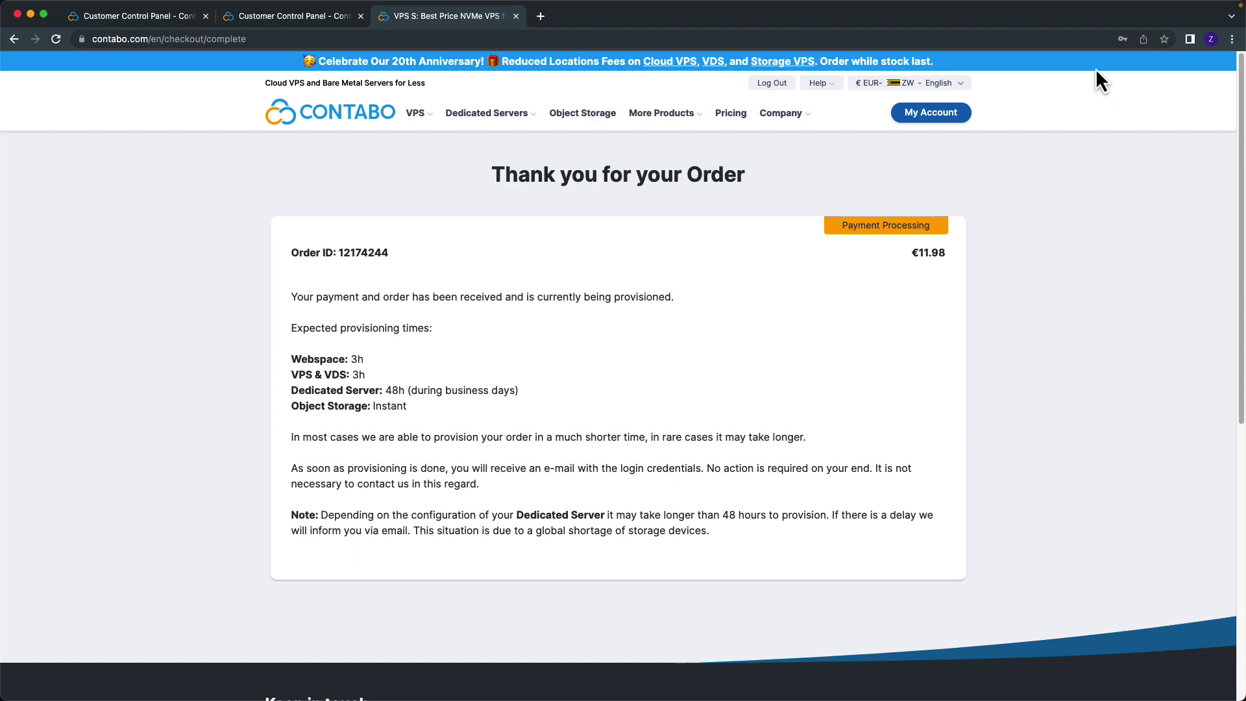
Open a new Chrome tab and switch to the other Chrome profile window.
{"action": "left_click", "coordinate": [541, 16]}
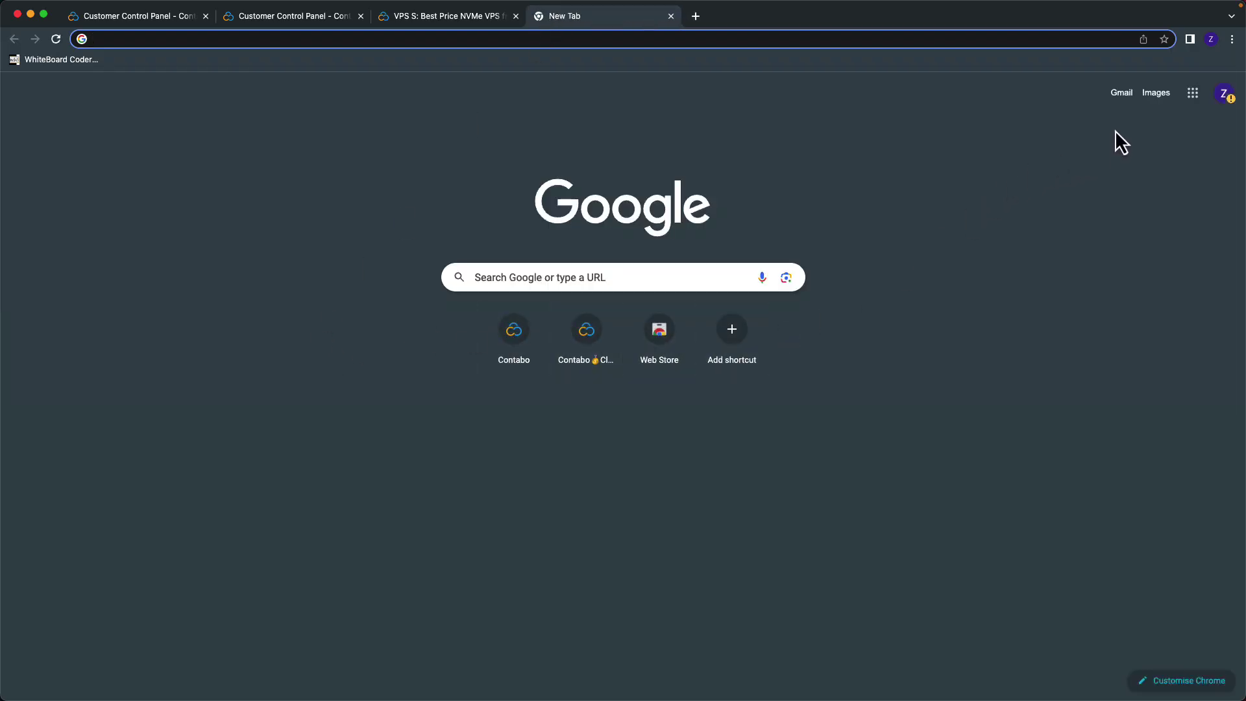
{"action": "left_click", "coordinate": [1123, 94]}
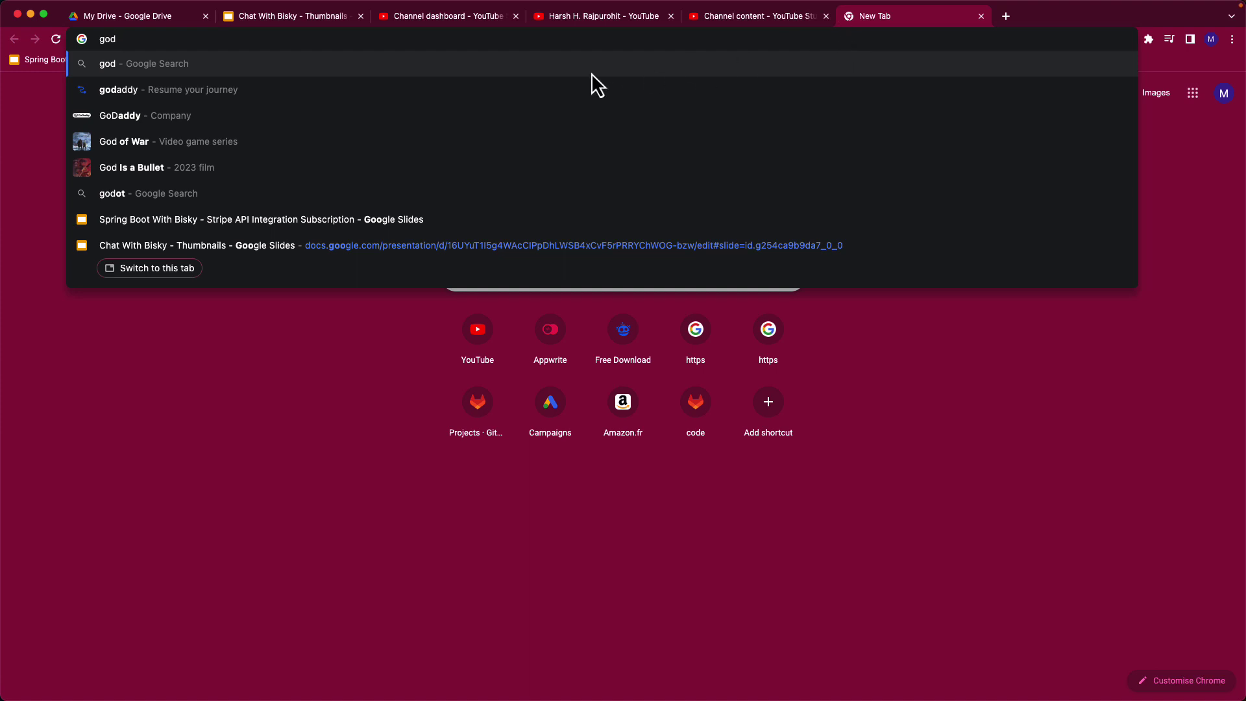
Go to GoDaddy, create a new account, and close the old Cart tab.
{"action": "left_click", "coordinate": [385, 91]}
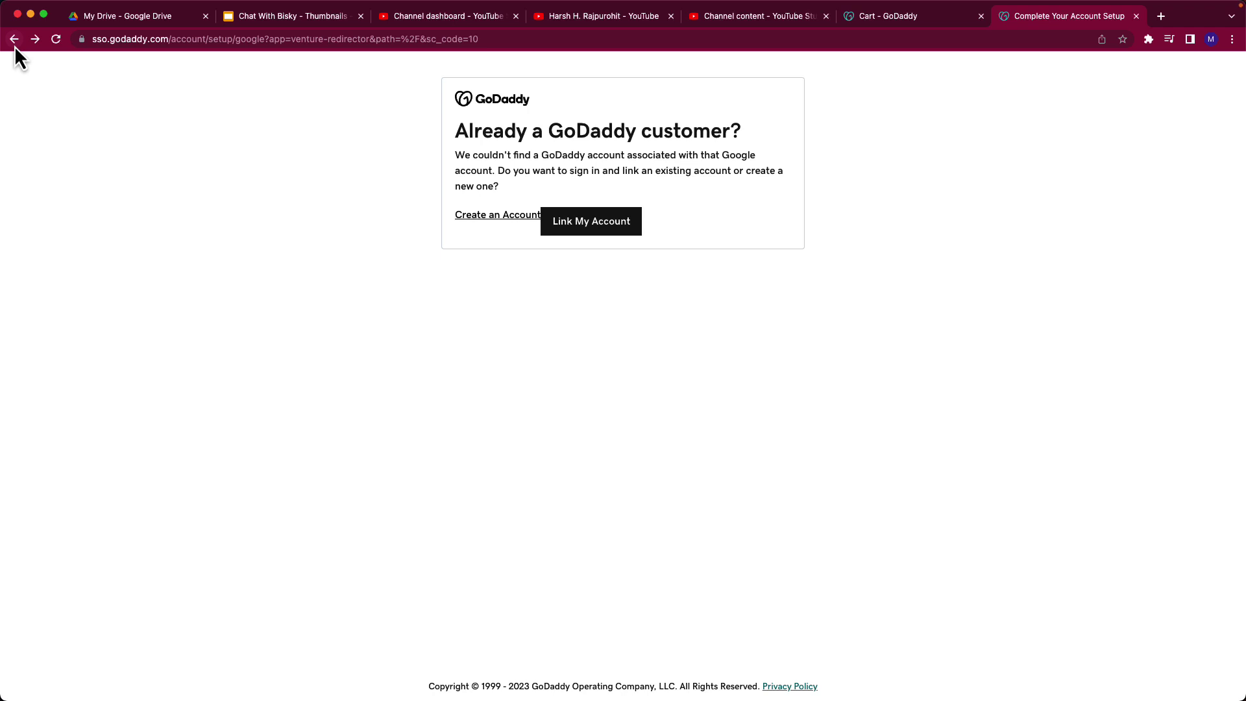
{"action": "left_click", "coordinate": [15, 45]}
{"action": "left_click", "coordinate": [506, 215]}
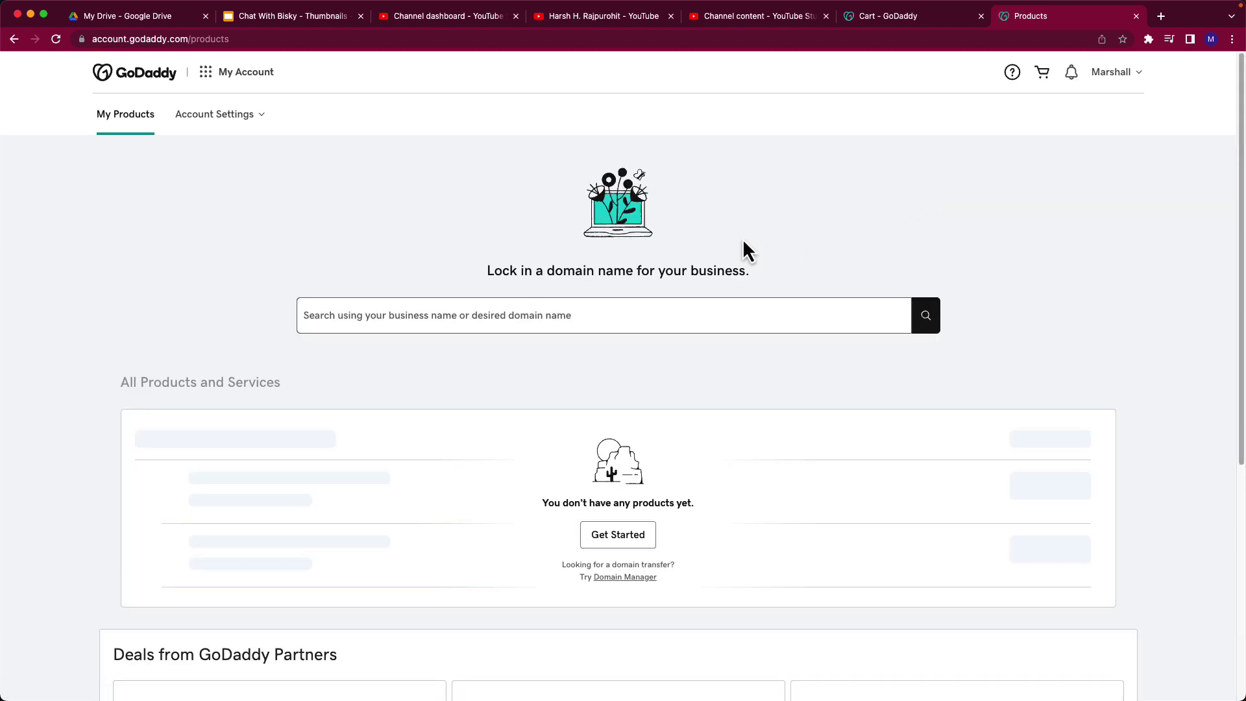
{"action": "left_click", "coordinate": [1133, 83]}
{"action": "left_click", "coordinate": [981, 15]}
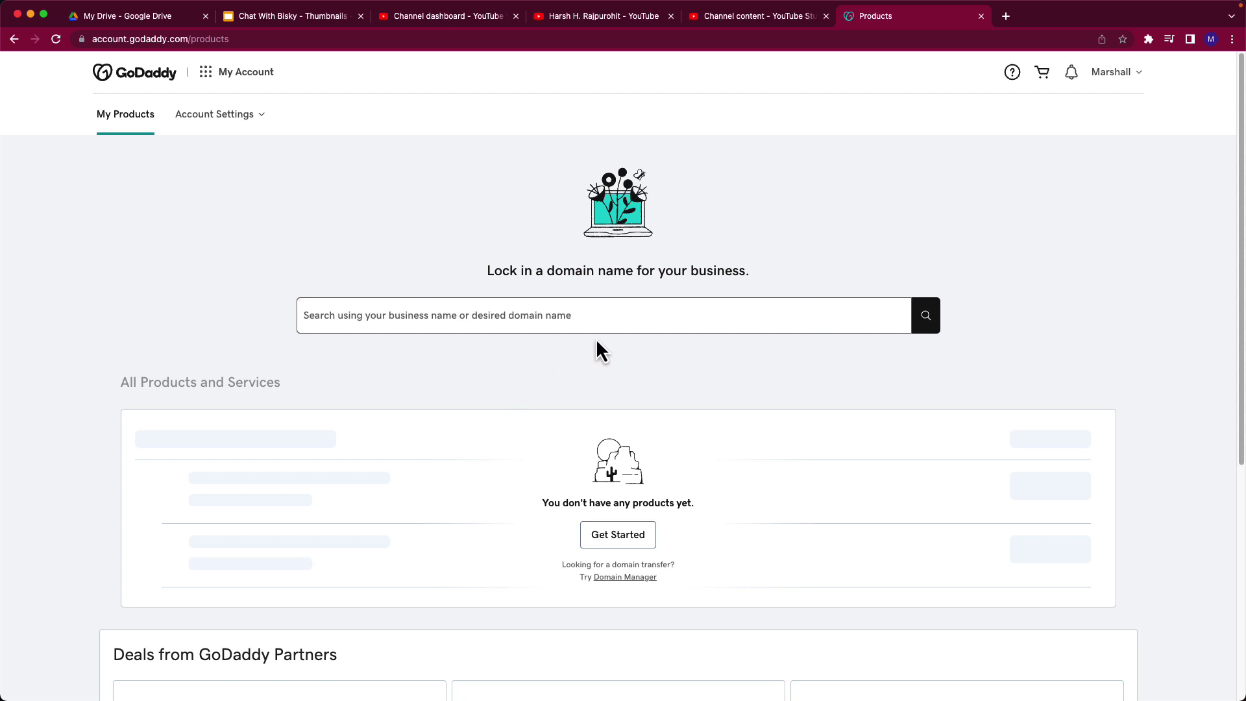
Search GoDaddy for the domain codewithbisky.com.
{"action": "left_click", "coordinate": [692, 317]}
{"action": "left_click", "coordinate": [692, 318]}
{"action": "type", "text": "codewithbisky.com"}
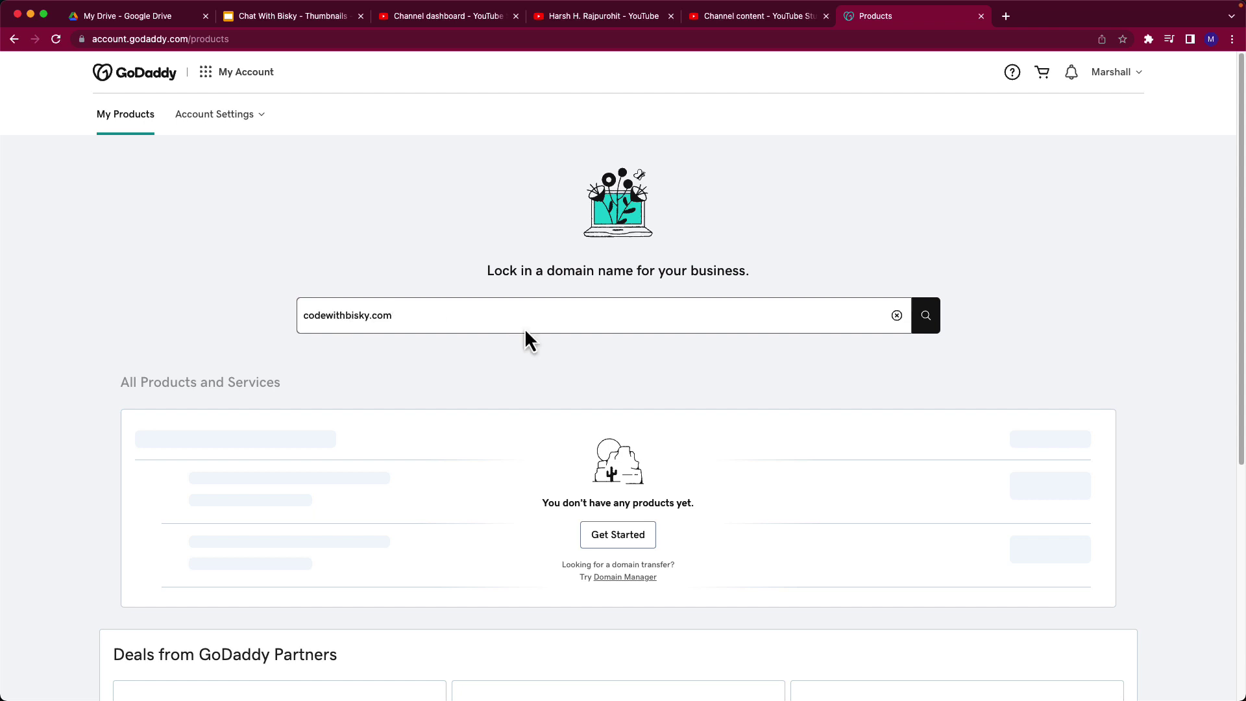
{"action": "left_click", "coordinate": [926, 320]}
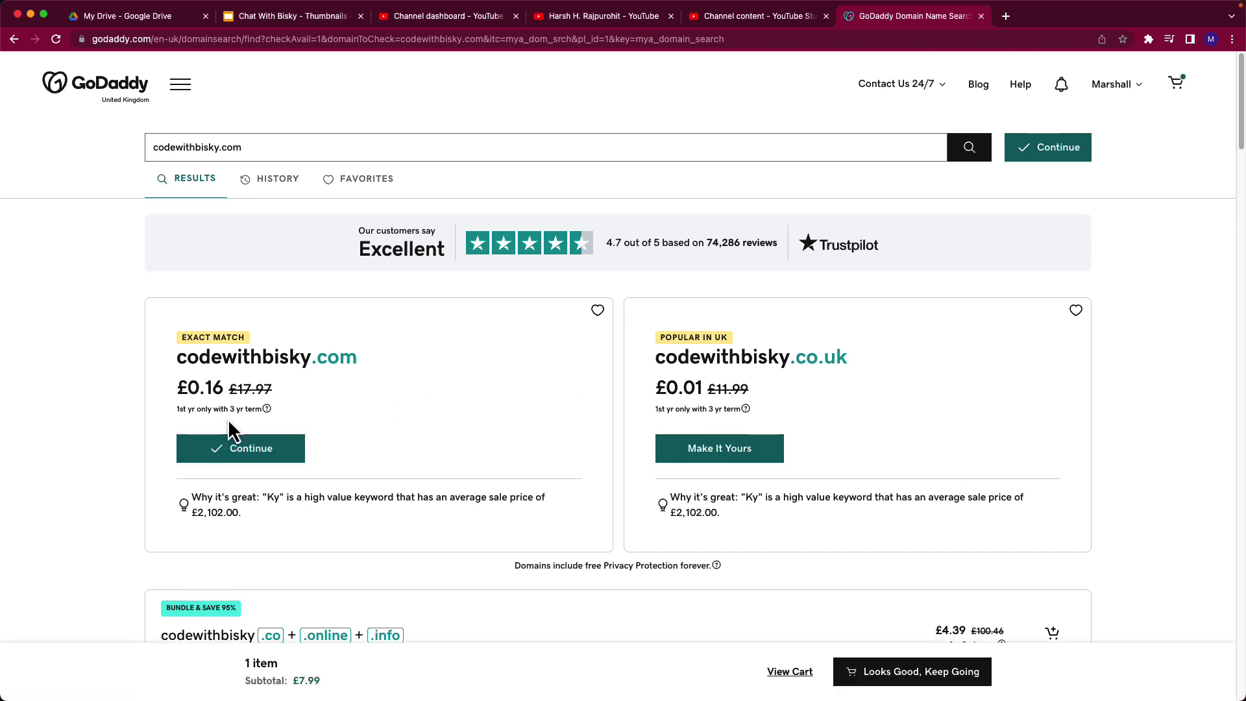
Continue with codewithbisky.com, decline domain protection and custom email, and go to the cart.
{"action": "left_click", "coordinate": [242, 456]}
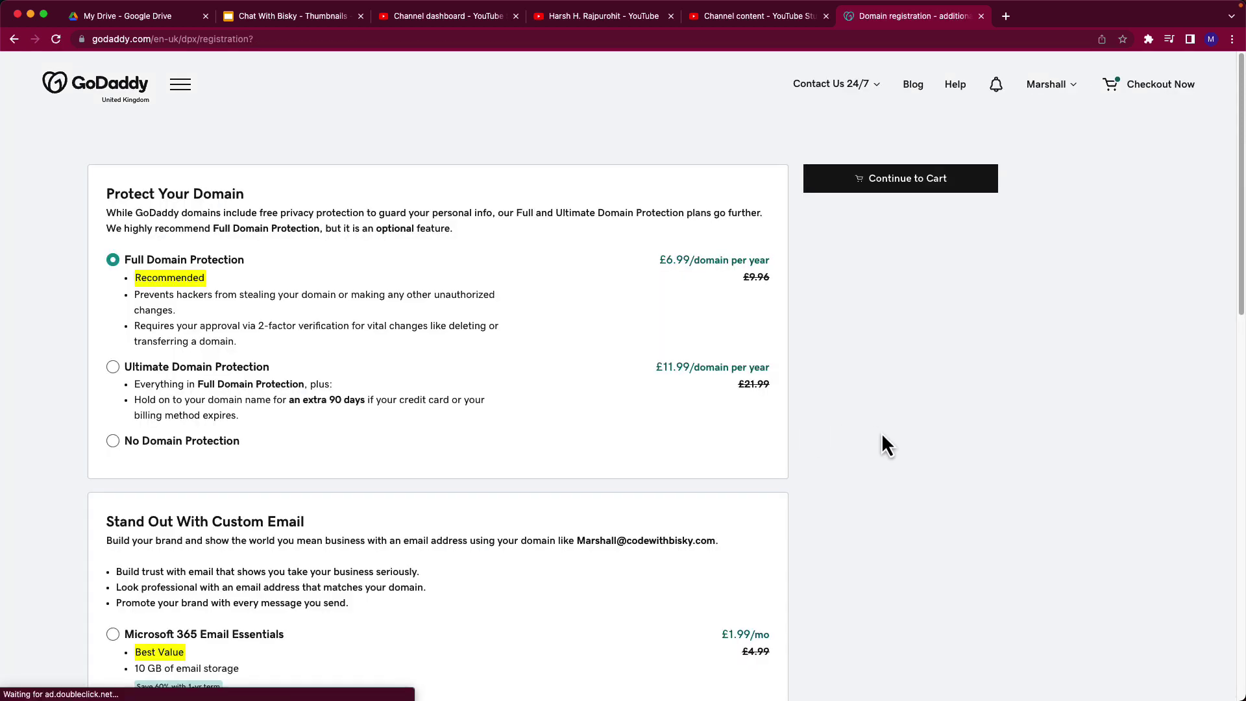
{"action": "left_click", "coordinate": [188, 444]}
{"action": "scroll", "coordinate": [456, 447], "scroll_direction": "down", "scroll_amount": 5}
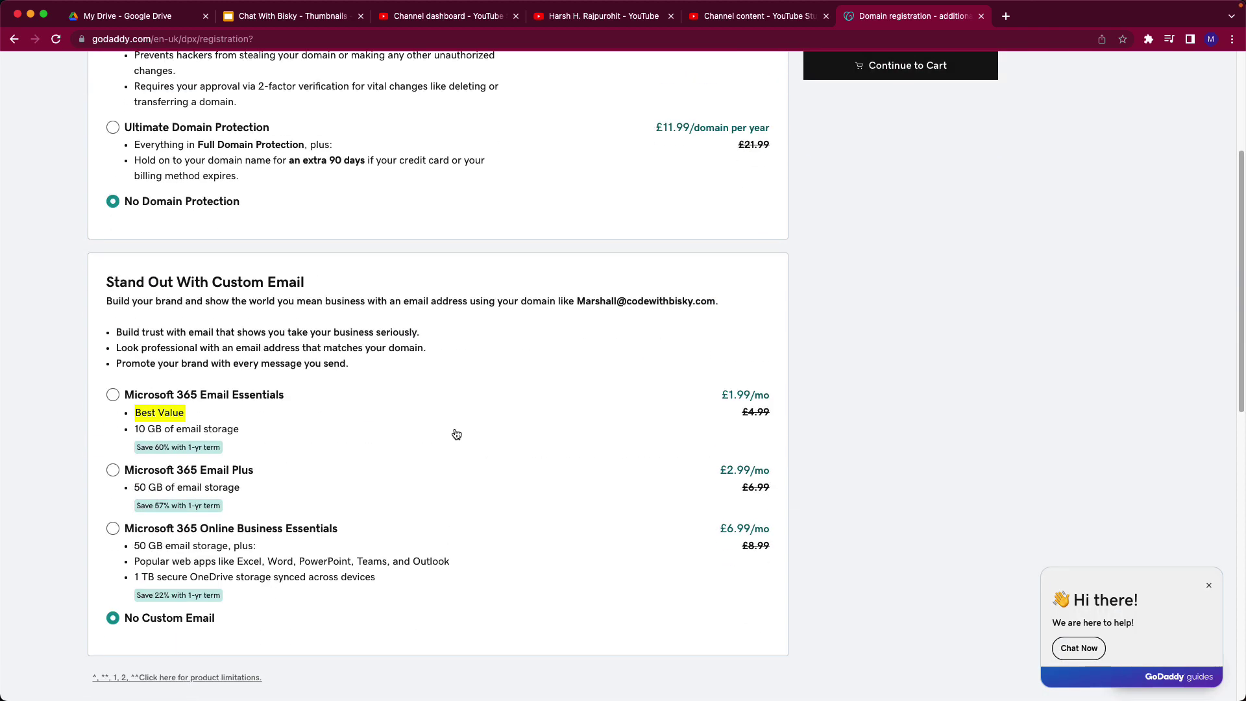
{"action": "scroll", "coordinate": [463, 440], "scroll_direction": "up", "scroll_amount": 5}
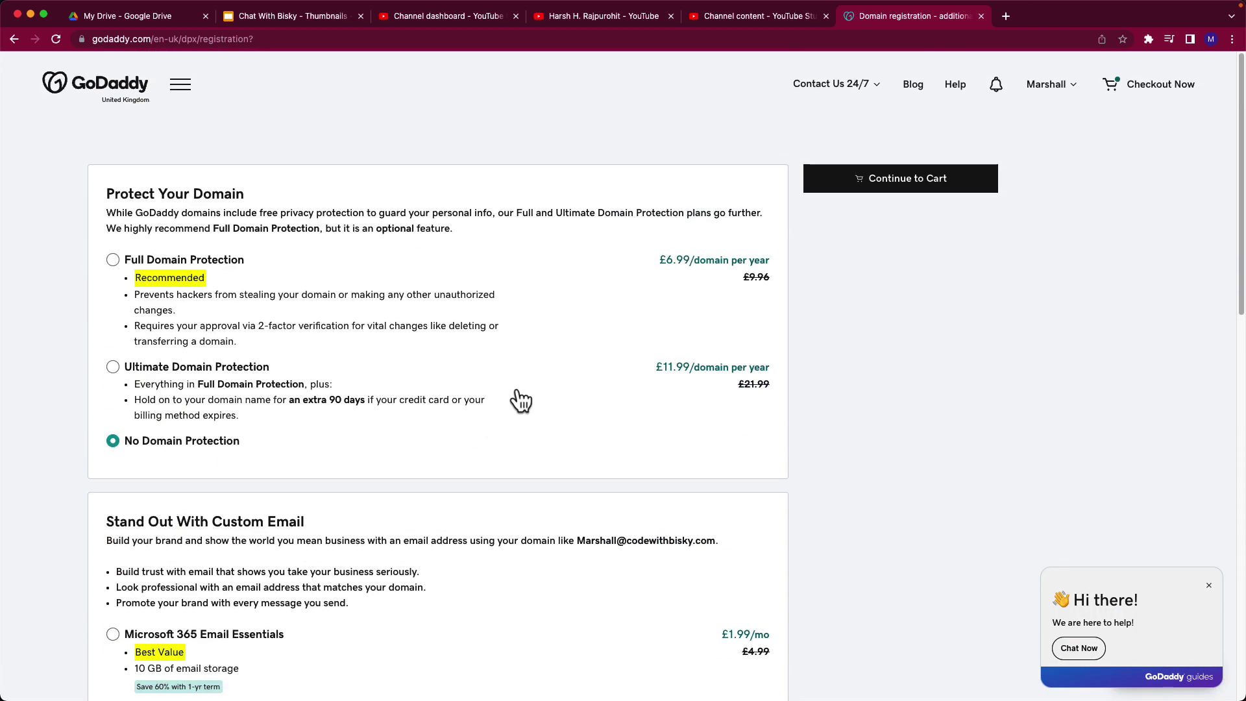
{"action": "left_click", "coordinate": [939, 194]}
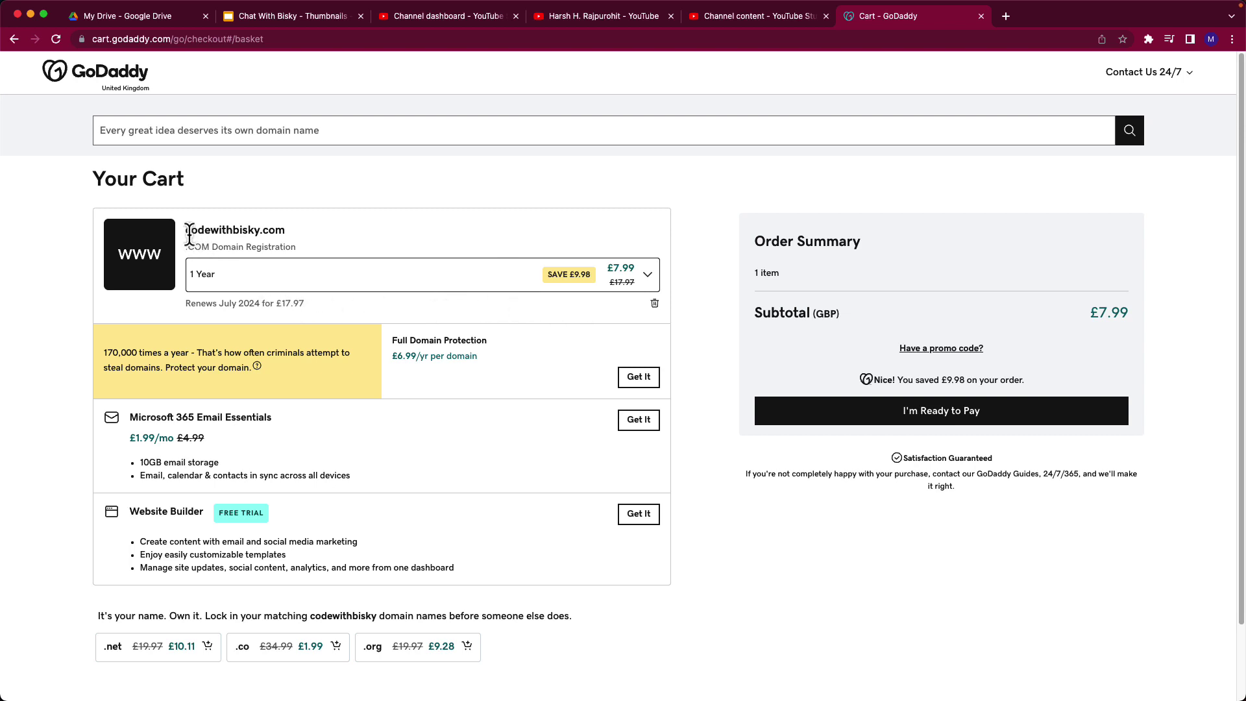
Keep the 1 Year term for codewithbisky.com and check out with I'm Ready to Pay.
{"action": "left_click_drag", "start_coordinate": [188, 233], "coordinate": [285, 238]}
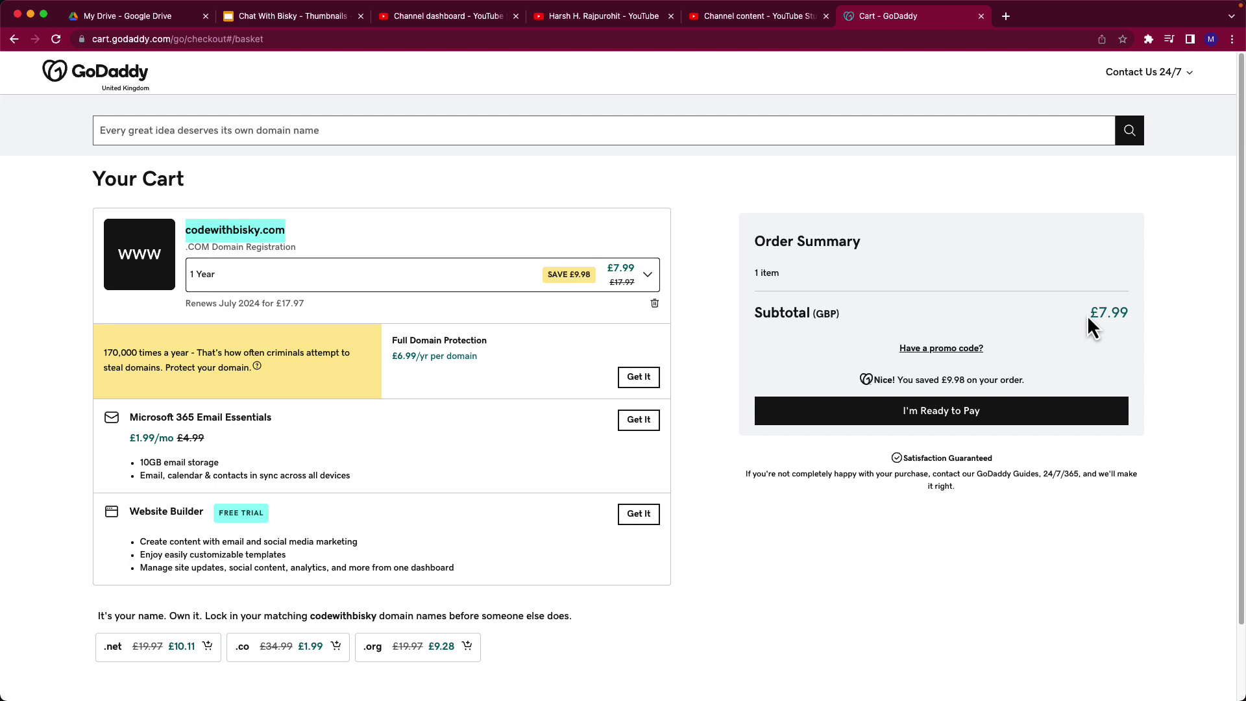
{"action": "left_click", "coordinate": [648, 282]}
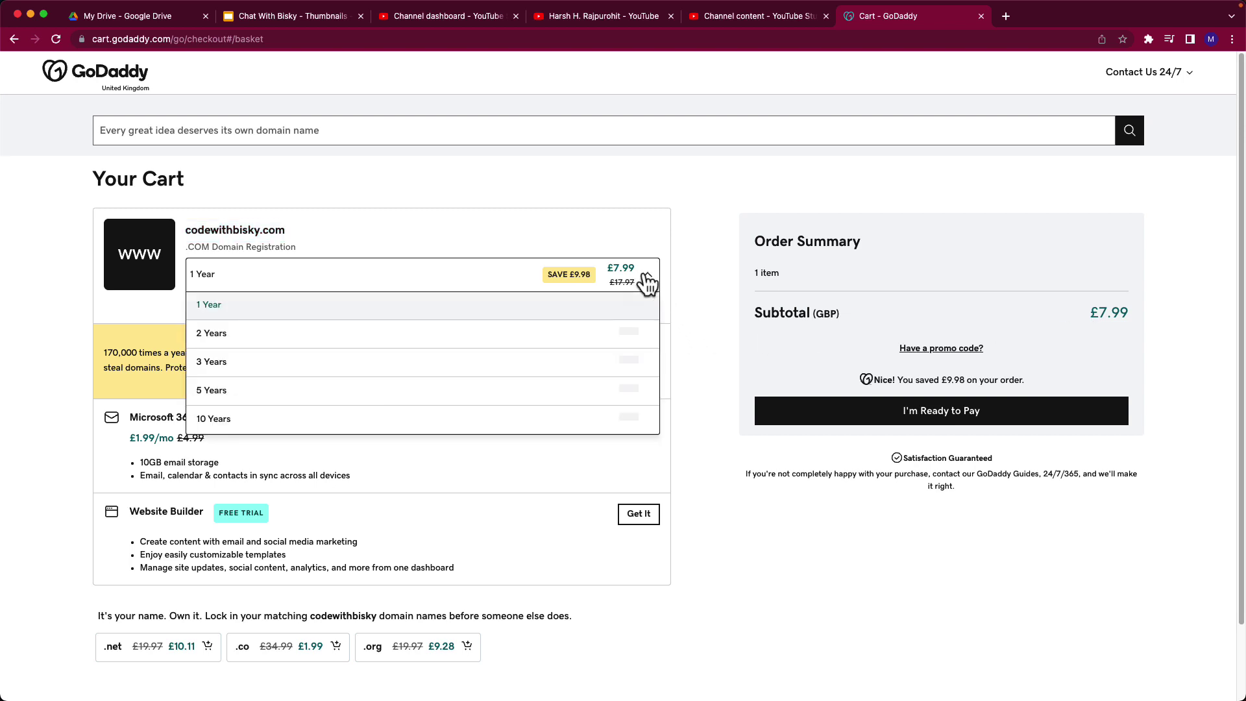
{"action": "left_click", "coordinate": [709, 292]}
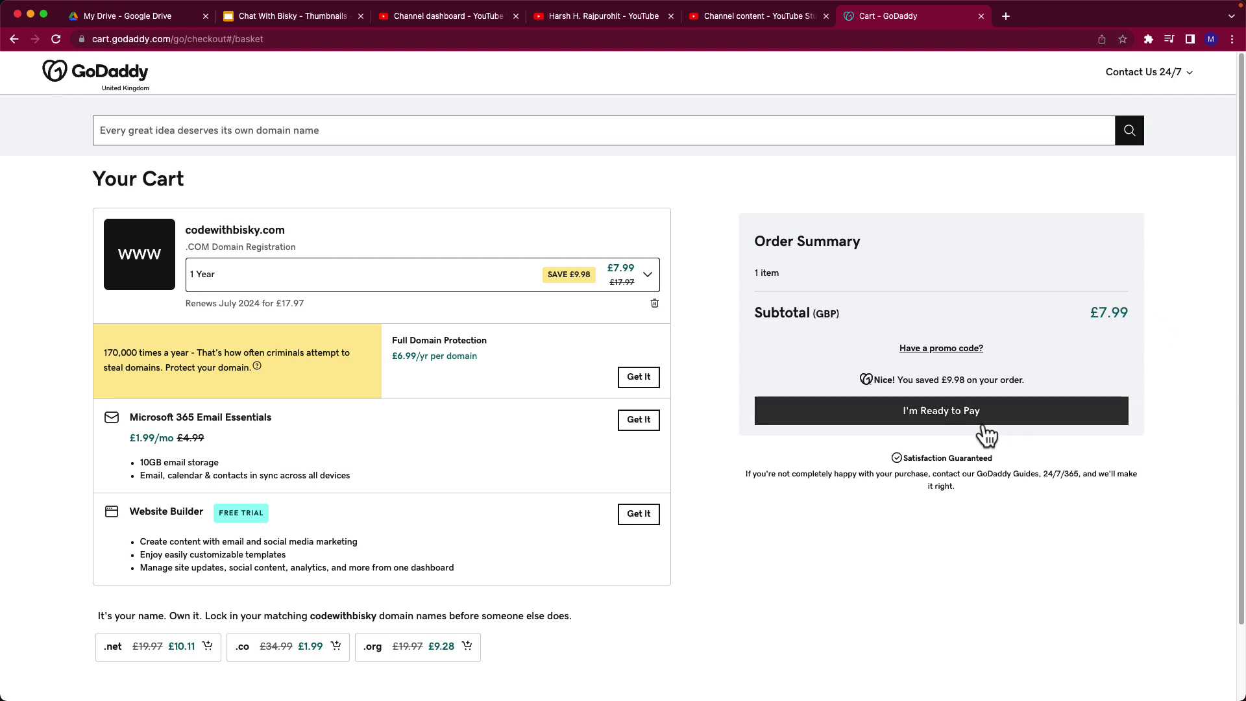
{"action": "left_click", "coordinate": [951, 425]}
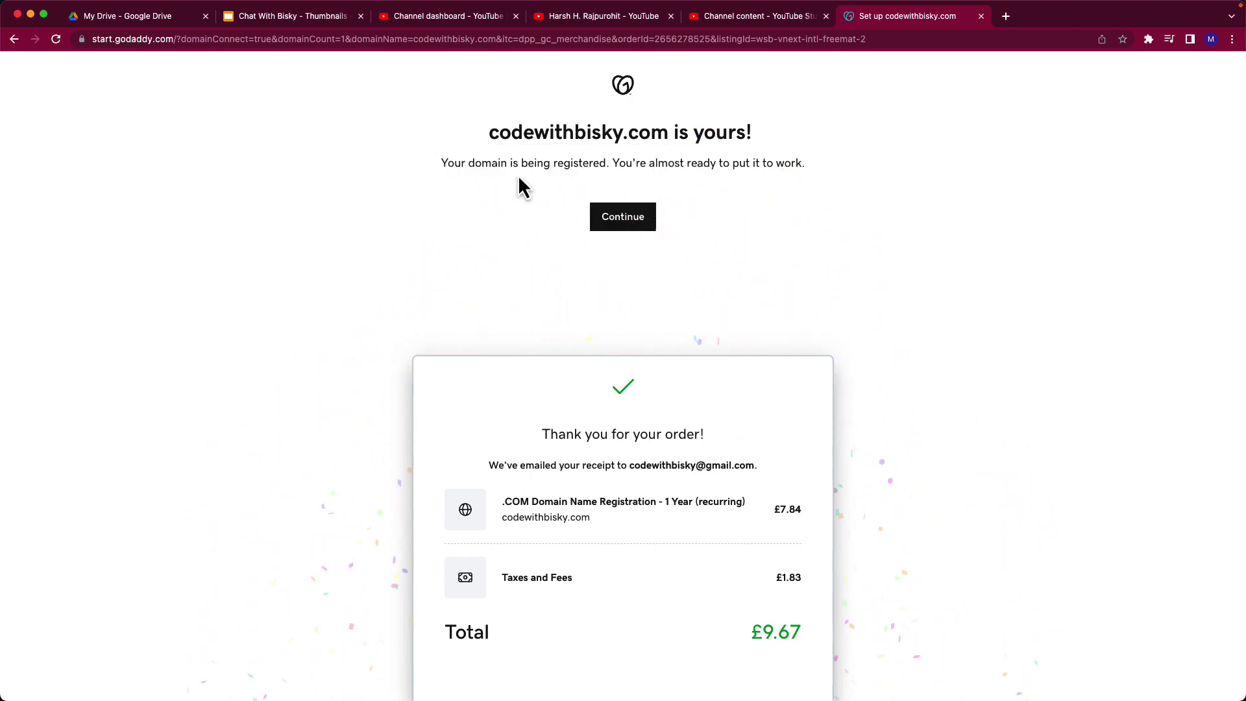
Continue past the order confirmation and defer site setup with 'I'll do this later'.
{"action": "left_click_drag", "start_coordinate": [490, 135], "coordinate": [664, 140]}
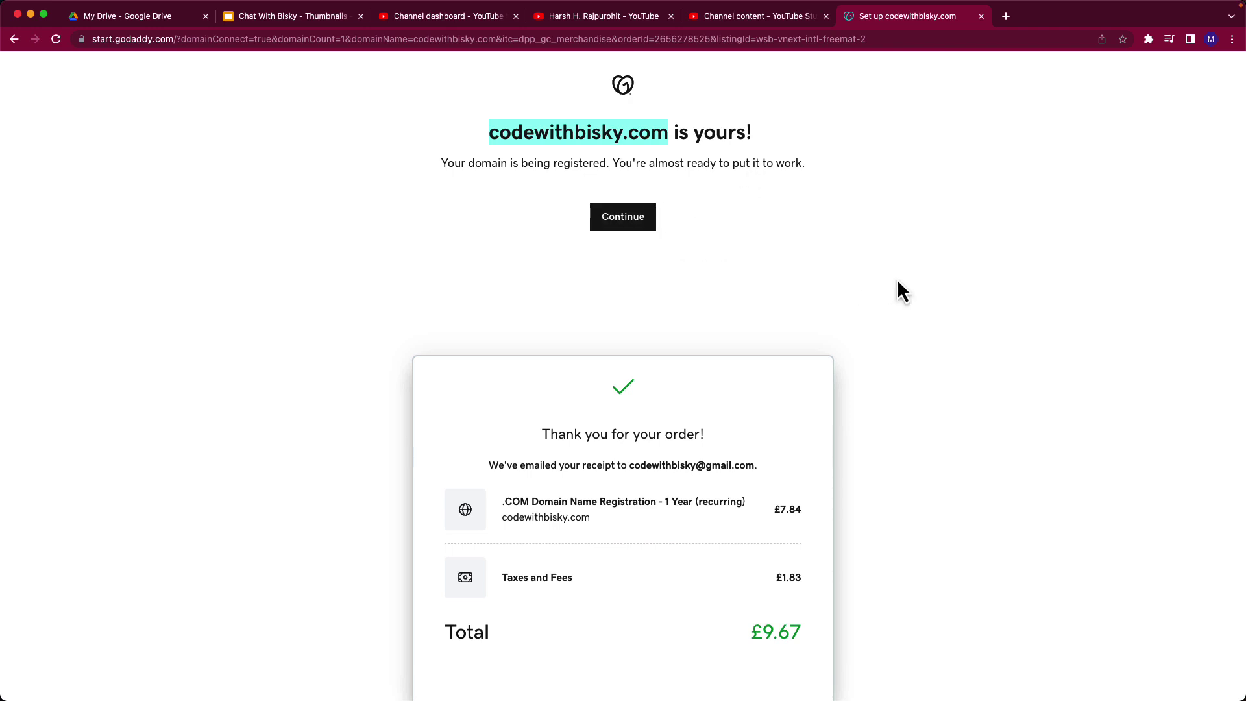
{"action": "left_click", "coordinate": [640, 226]}
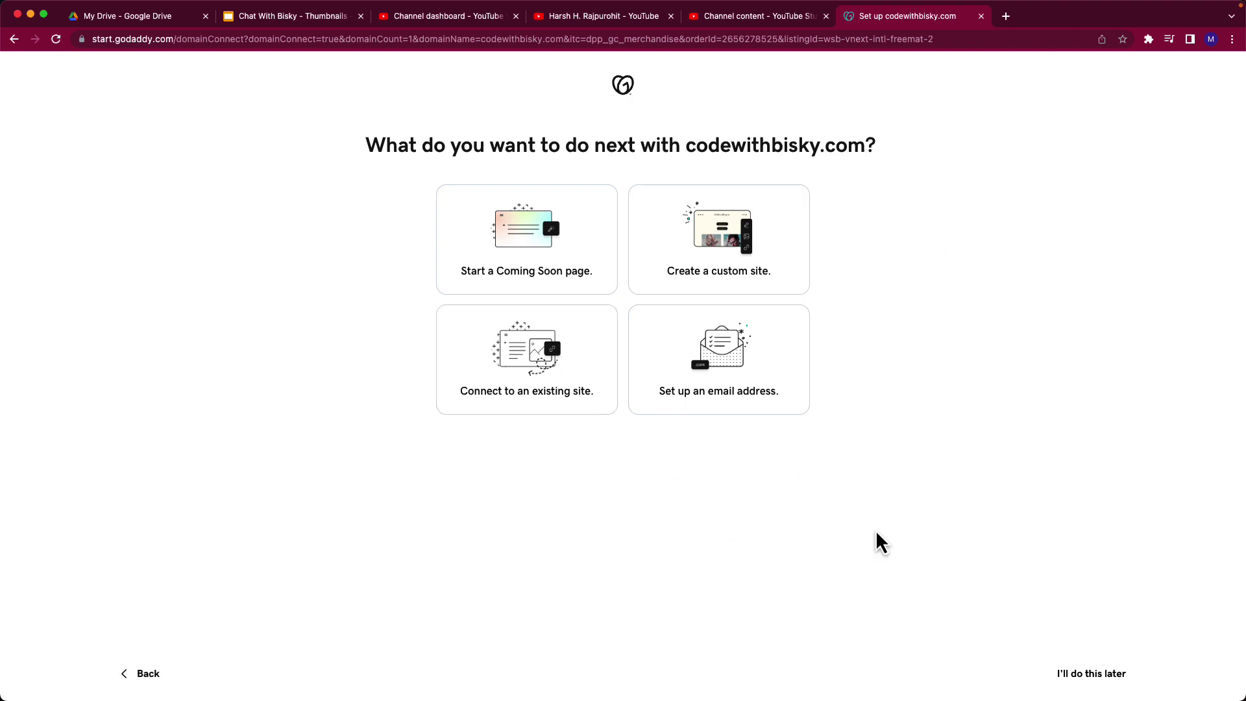
{"action": "left_click", "coordinate": [1090, 678]}
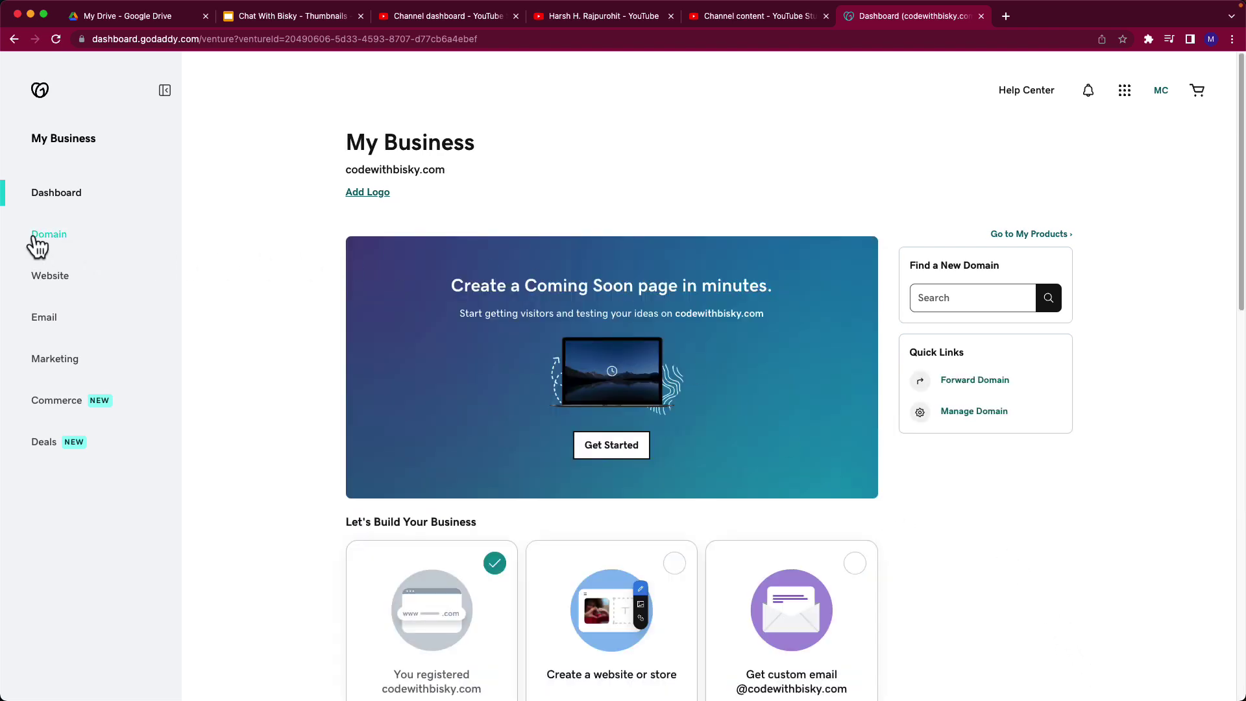
Open the Domain page from the sidebar and highlight codewithbisky.com.
{"action": "left_click", "coordinate": [38, 245]}
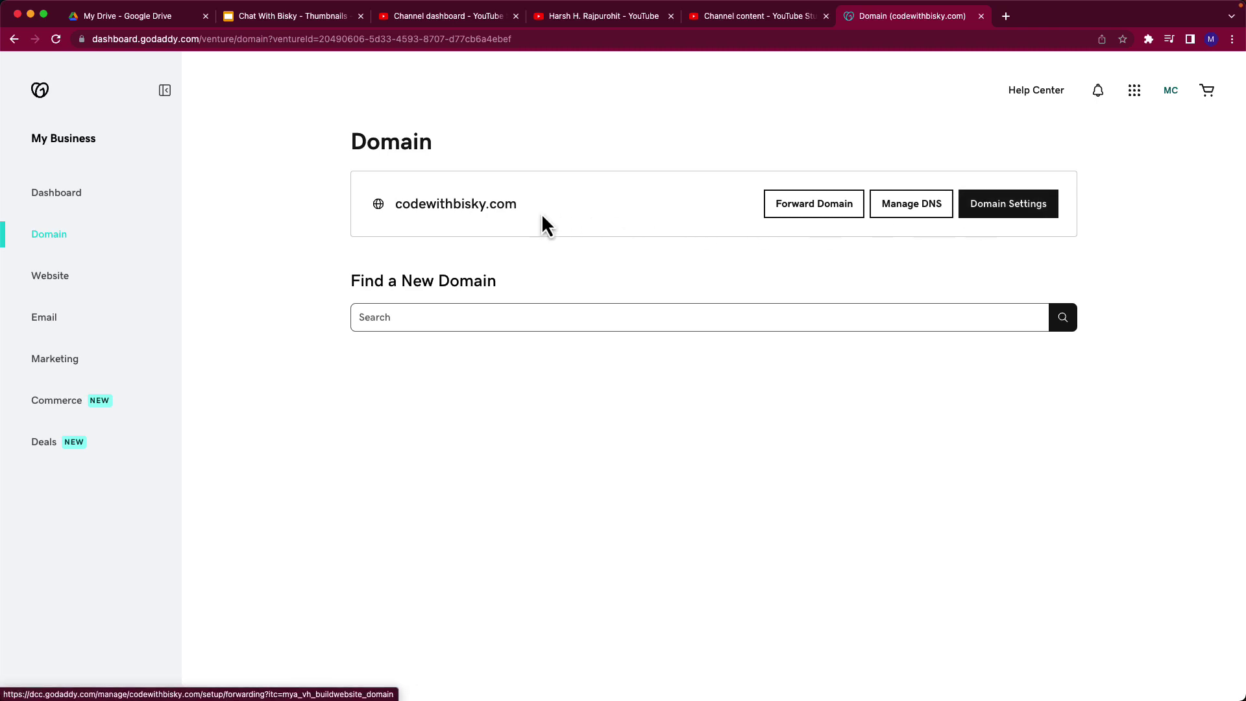
{"action": "left_click_drag", "start_coordinate": [395, 207], "coordinate": [514, 208]}
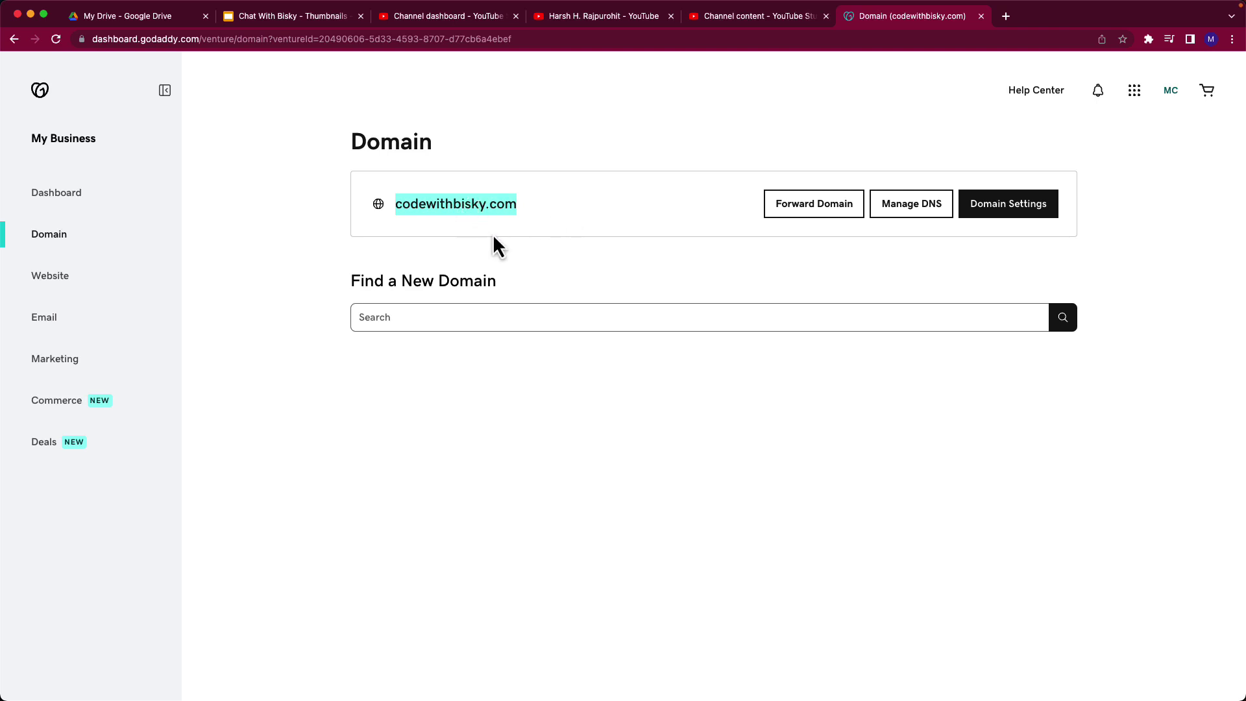
Switch Chrome to another profile to view its Gmail inbox with the Contabo order confirmation emails.
{"action": "left_click", "coordinate": [1209, 40]}
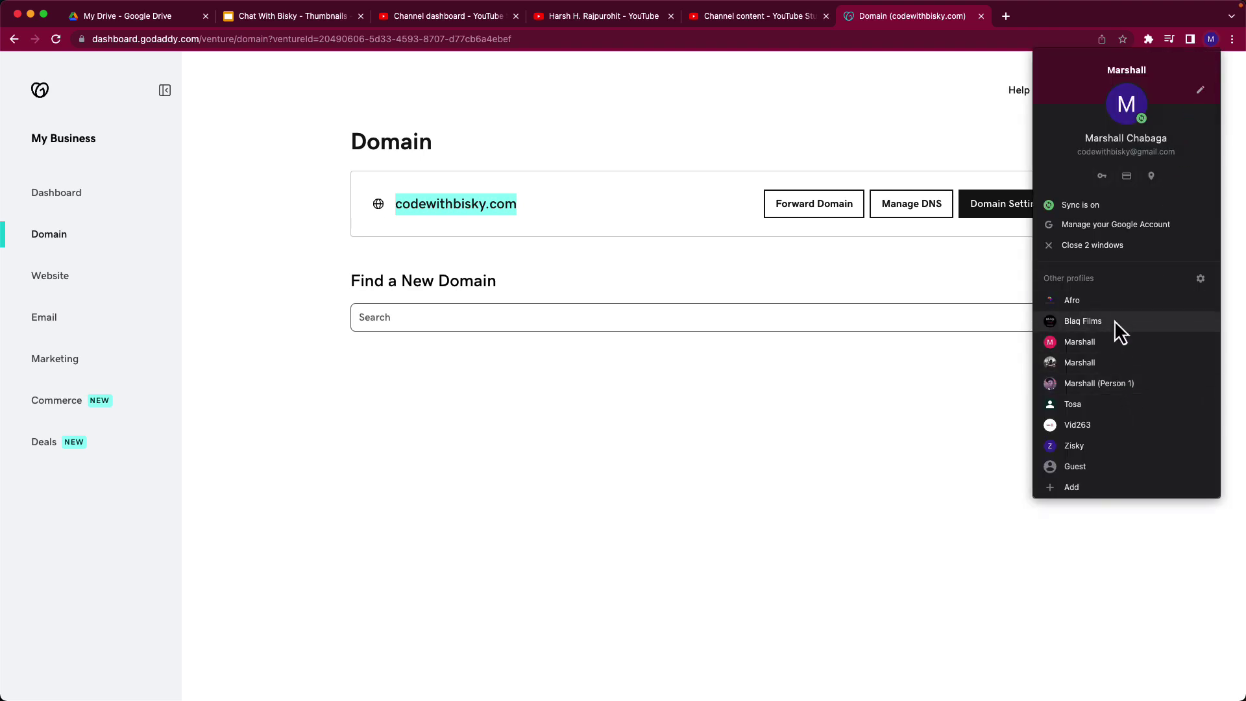
{"action": "left_click", "coordinate": [1091, 444]}
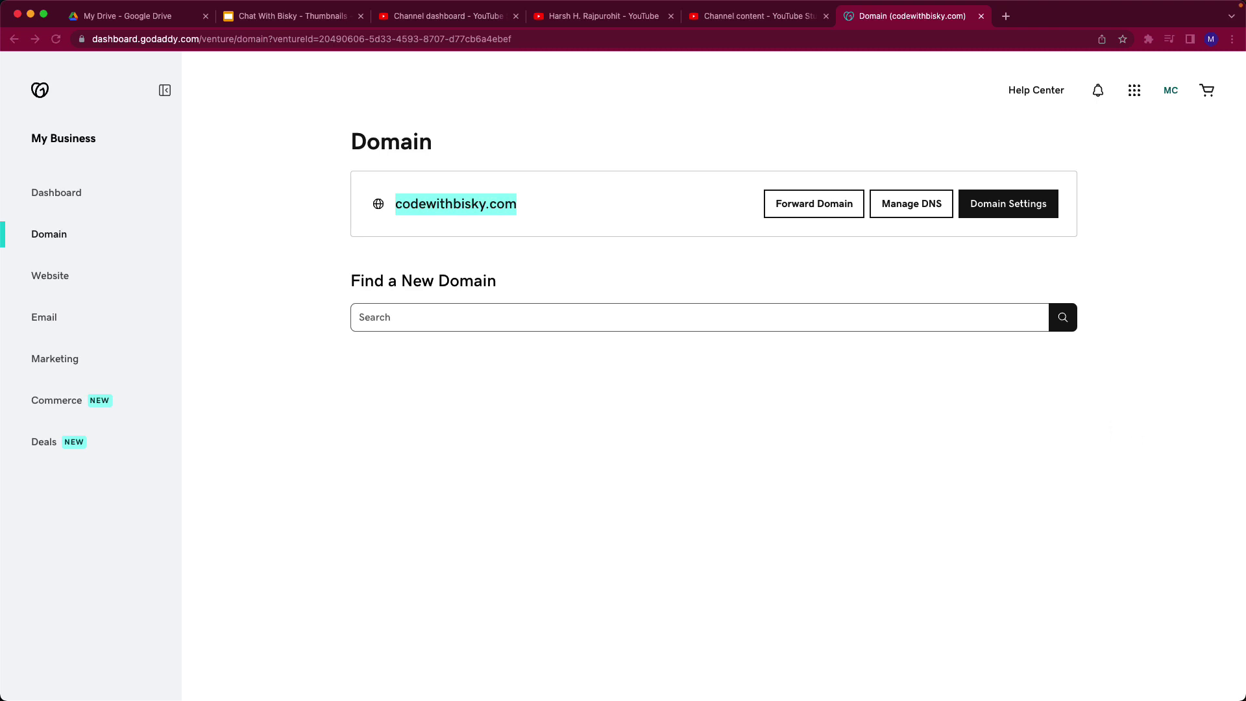